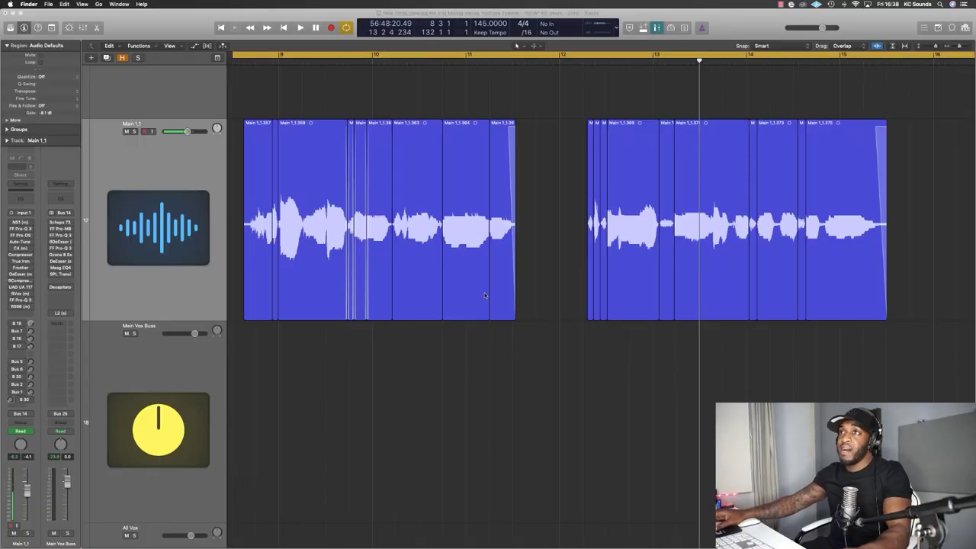
Solo the Main 1_1 vocal track and play it back on its own.
left_click(135, 131)
key("shift+space")
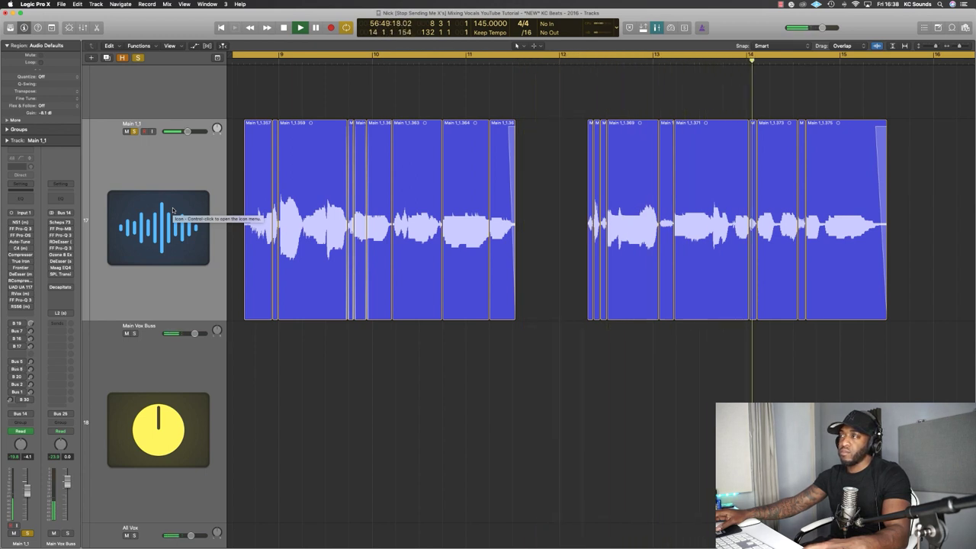
key("space")
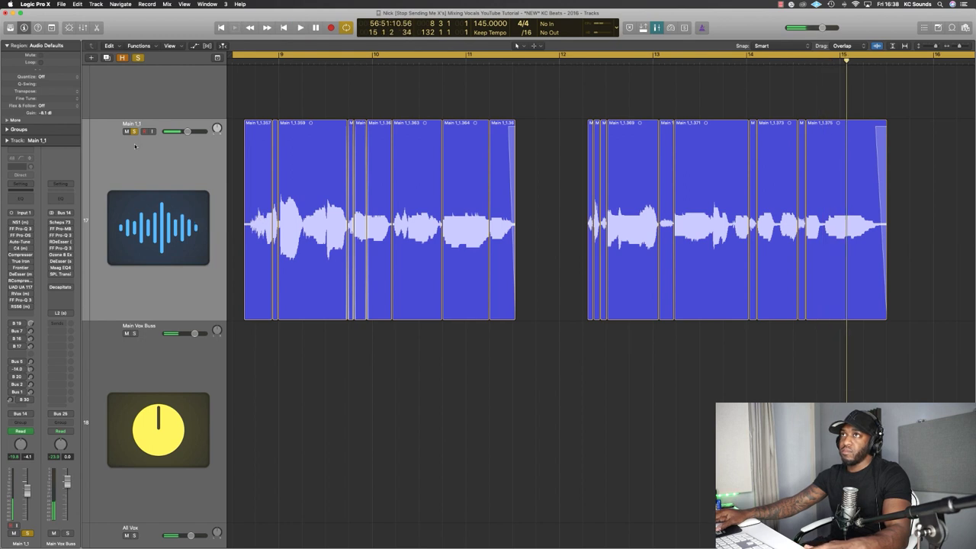
Take Main 1_1 out of solo and play the same passage within the full mix.
left_click(135, 131)
key("space")
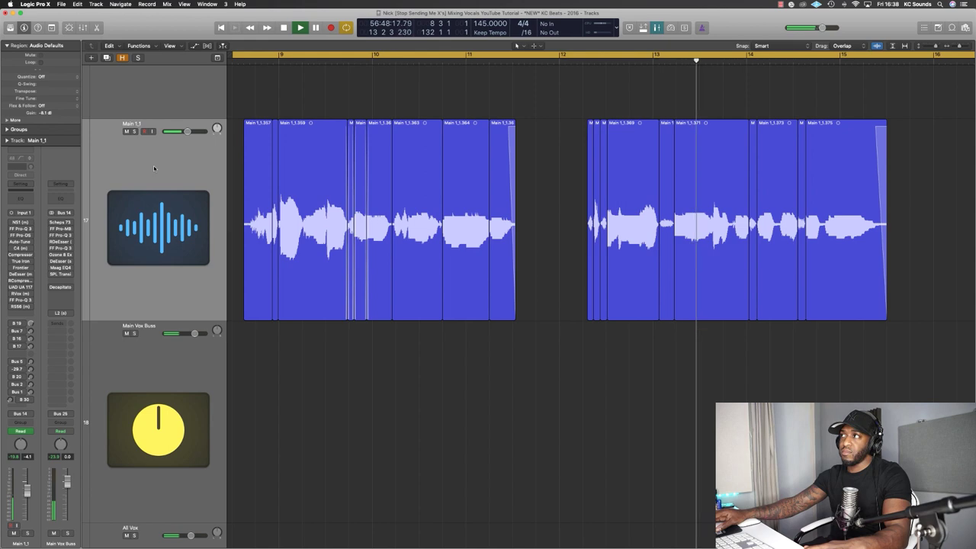
key("space")
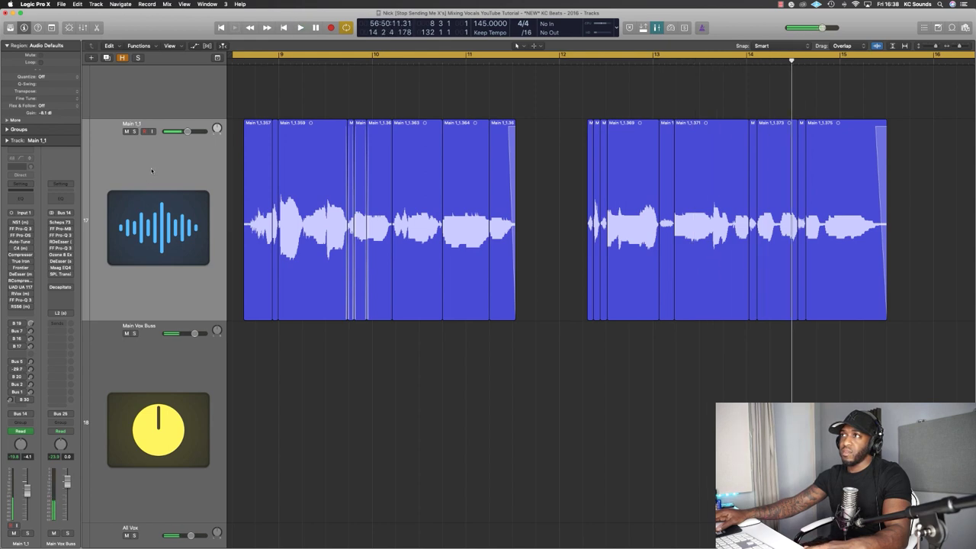
Select the All Vox bus and play back the mix with its inserts active.
key("Down")
key("Down")
key("space")
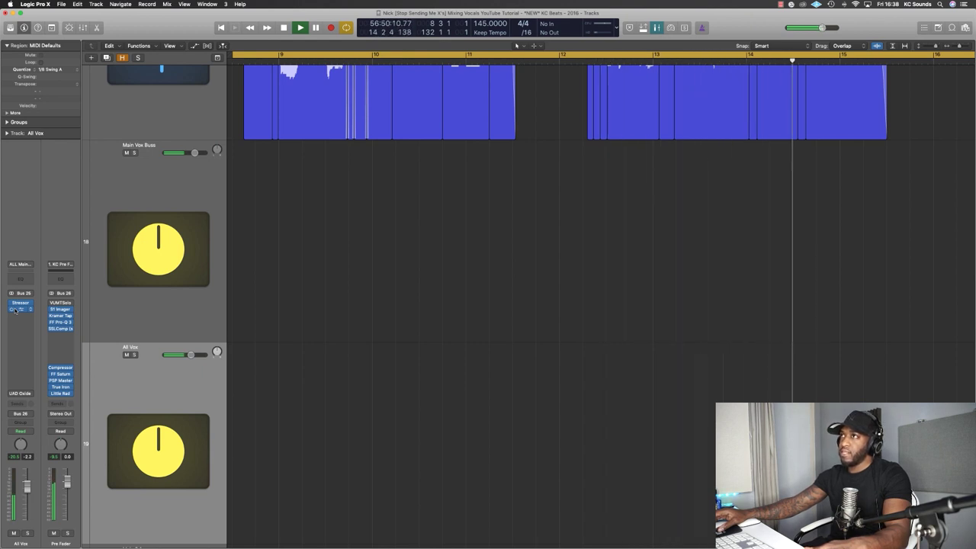
key("space")
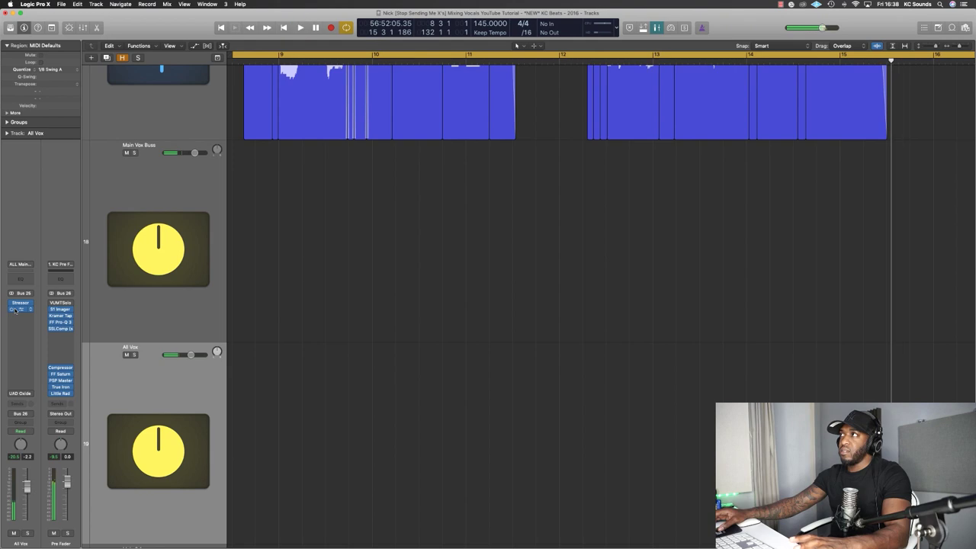
Check the mixer's insert chains, then examine the cuts, crossfades and levels of the Main 1_1 vocal regions between bars 8 and 17.
key("x")
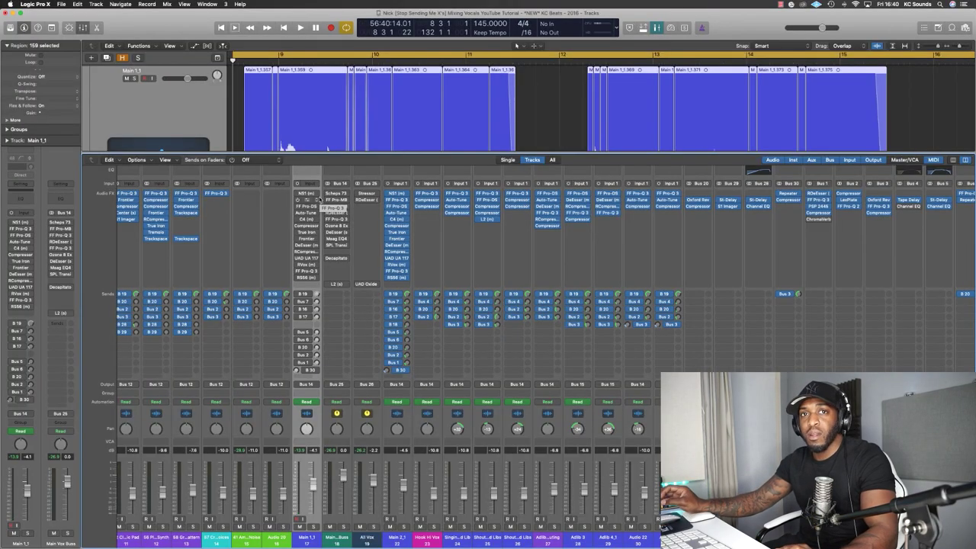
key("x")
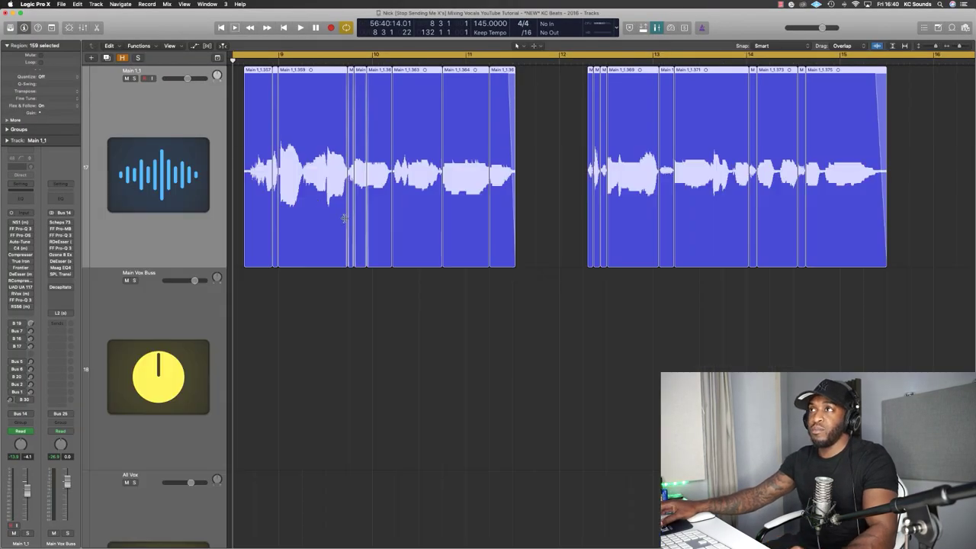
key("super+Right")
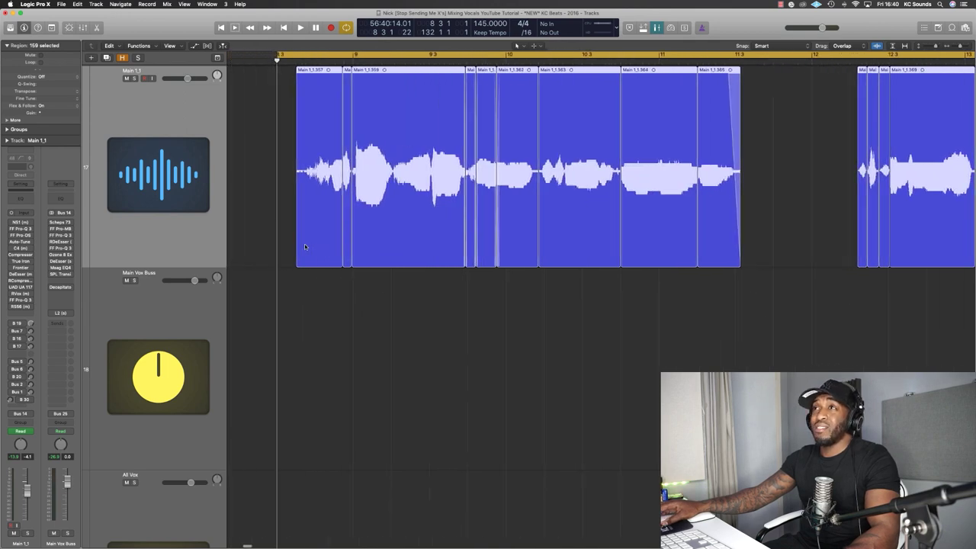
left_click(506, 298)
key("super+Right")
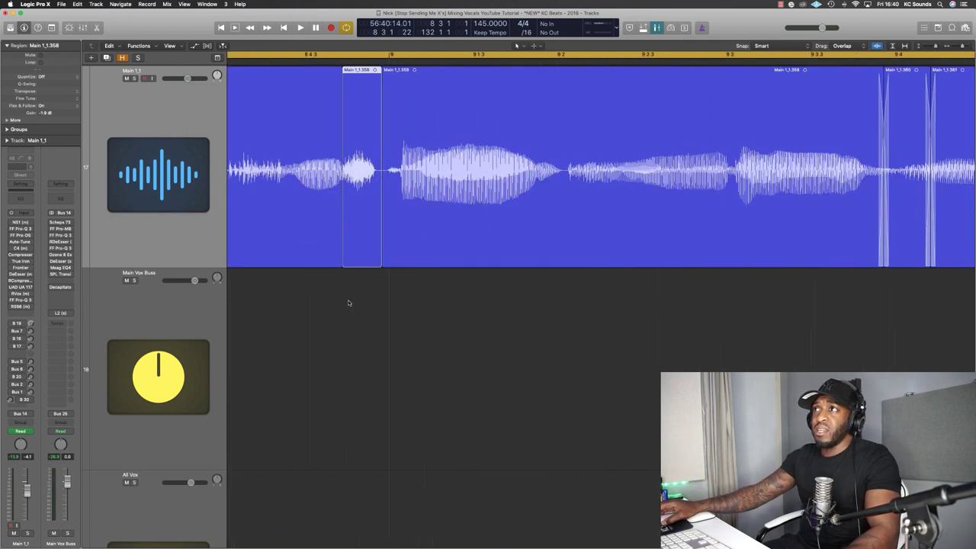
scroll(348, 302, "right", 10)
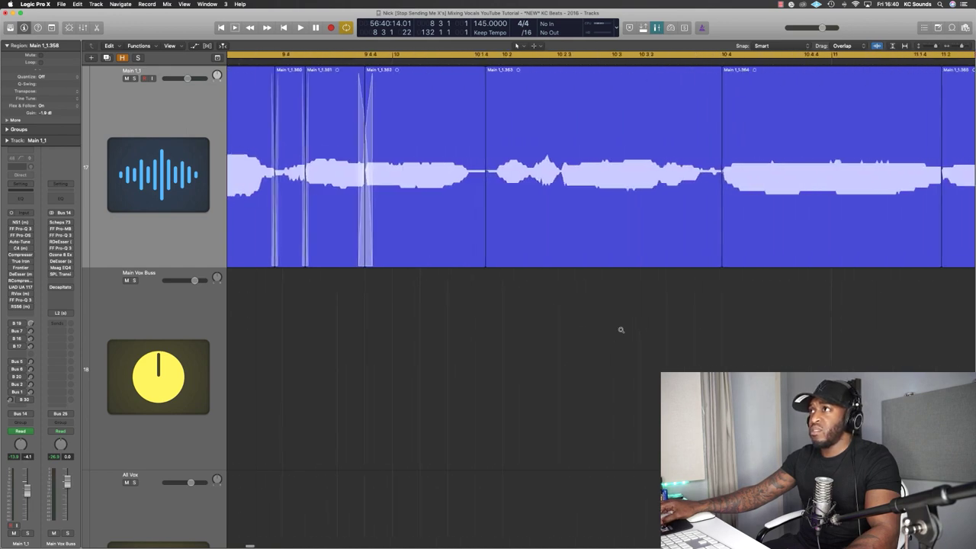
scroll(620, 330, "right", 10)
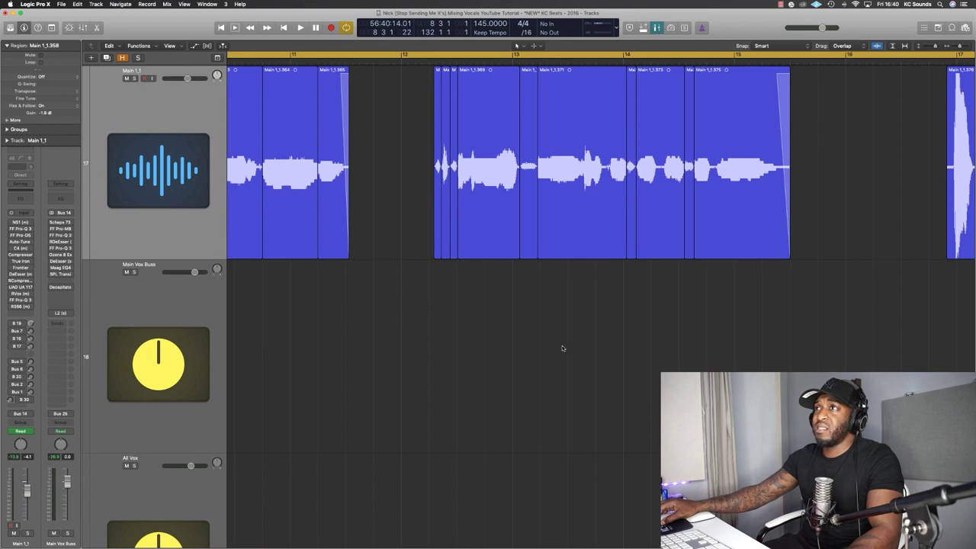
key("super+Right")
key("super+Right")
key("super+Right")
scroll(568, 345, "right", 3)
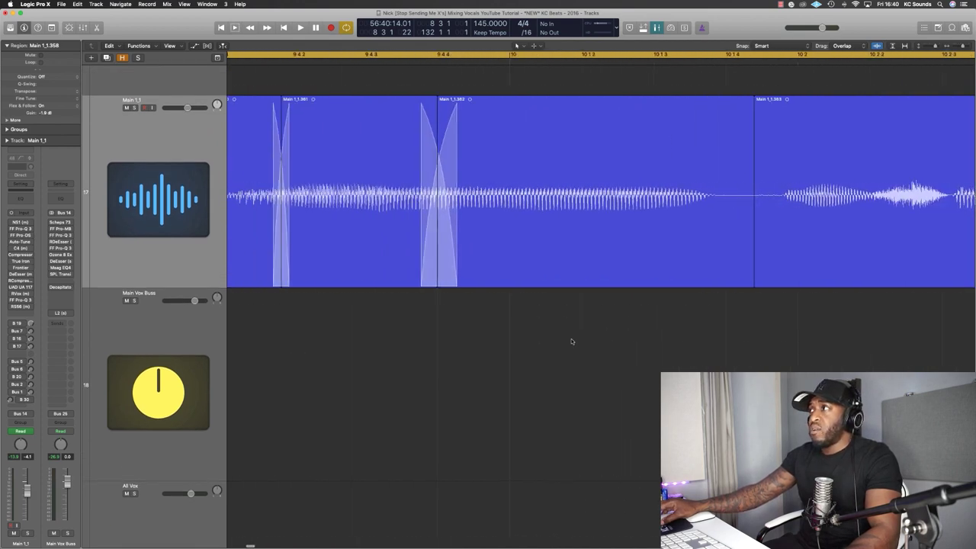
Try marking out the sibilant burst around 10 2 2 in the Main 1_1 vocal with a marquee selection.
left_click_drag(874, 226, 953, 227)
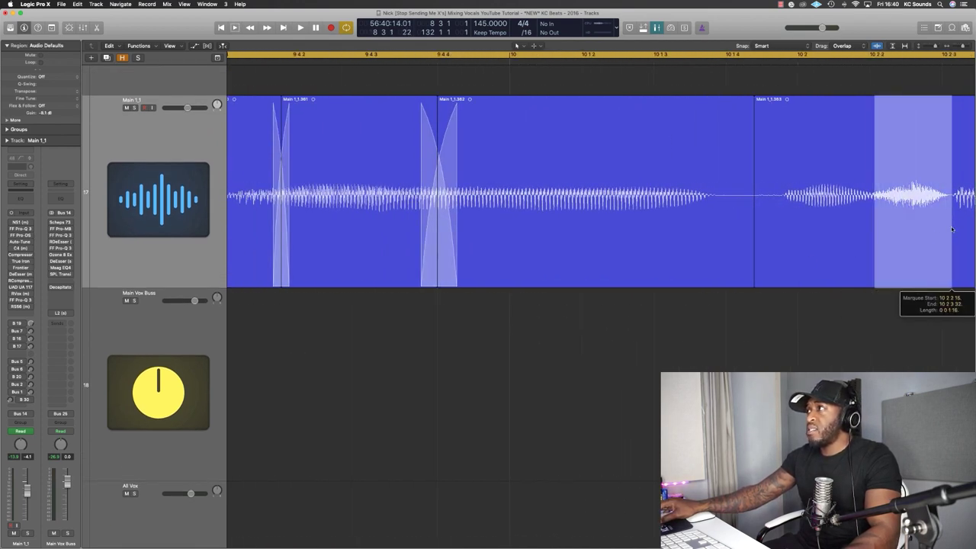
key("z")
left_click(696, 227)
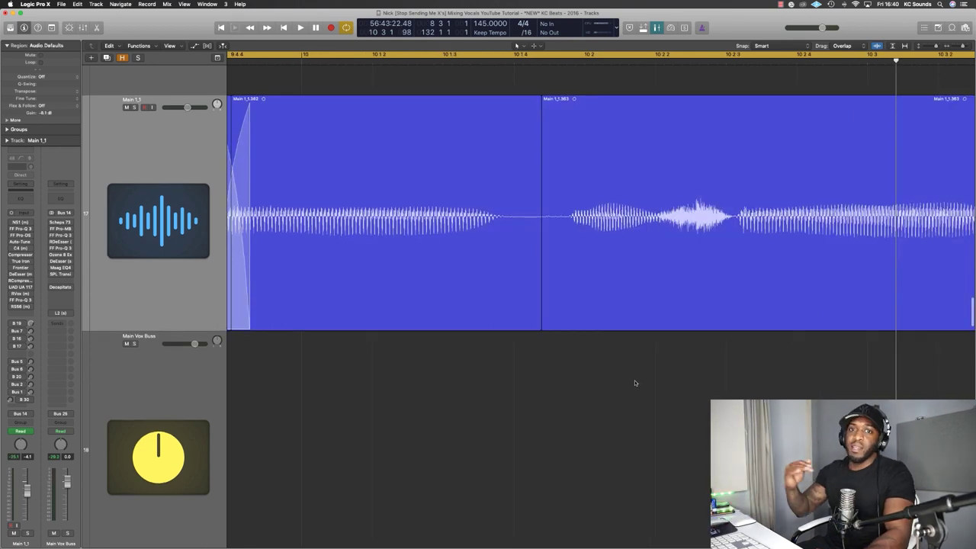
key("super+Left")
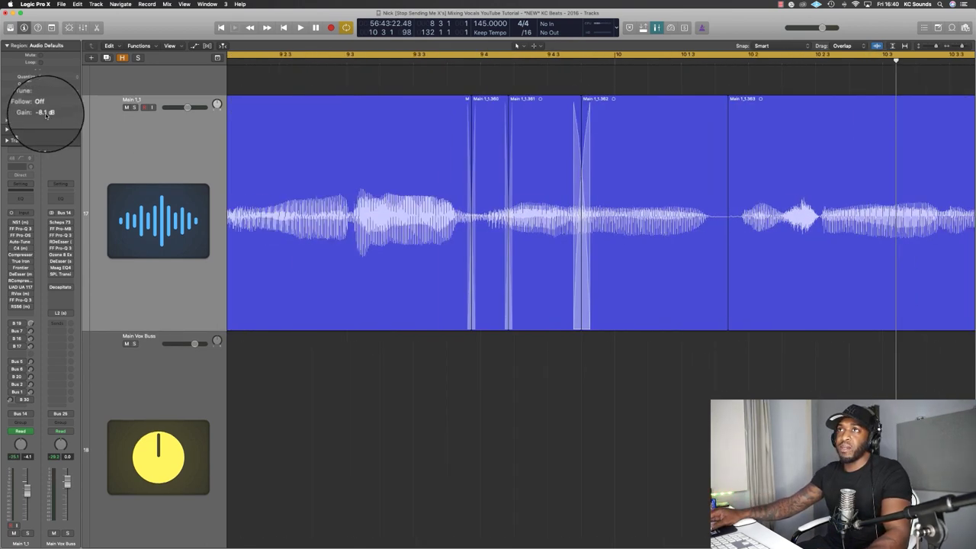
left_click_drag(783, 221, 818, 221)
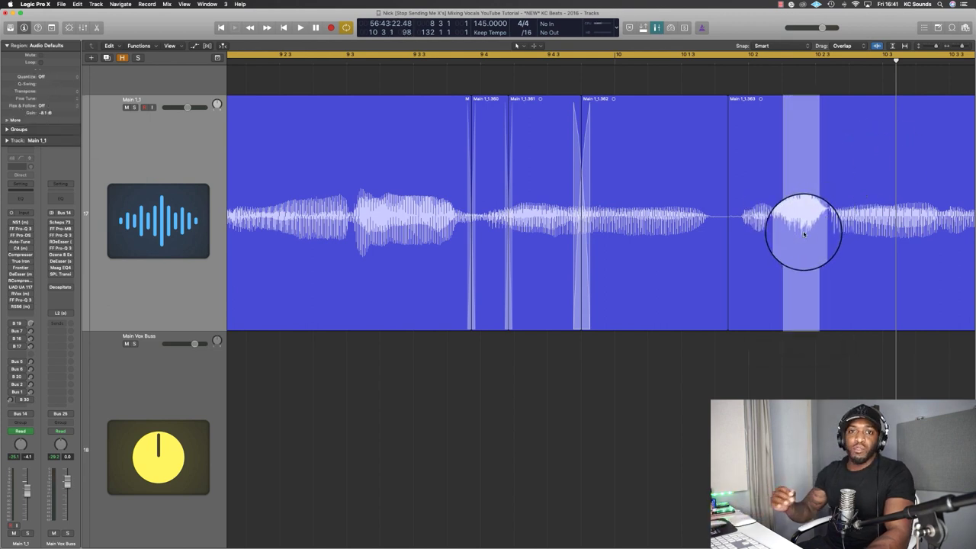
key("z")
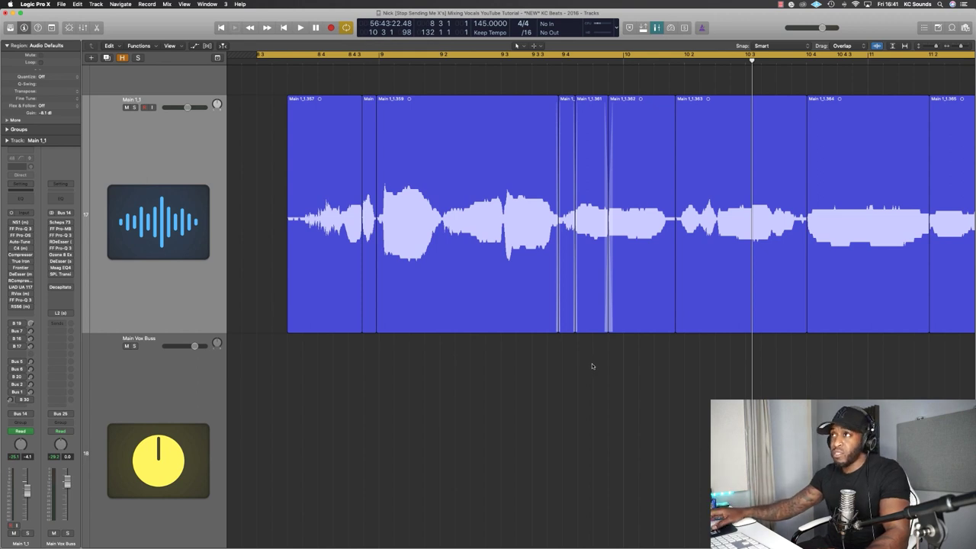
Separate the loud phrase starting at bar 9 on Main 1_1 and set its region gain to -3.1 dB.
left_click(416, 300)
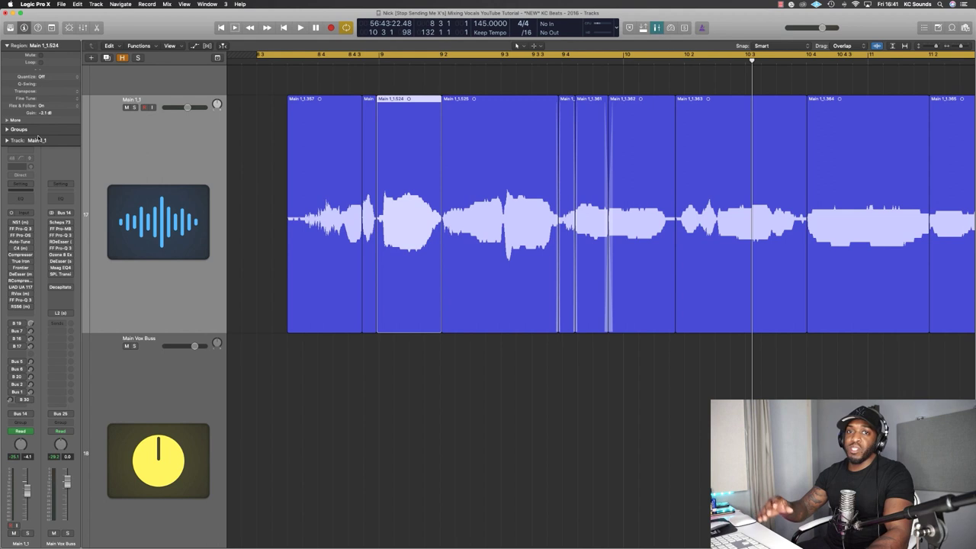
key("super+Left")
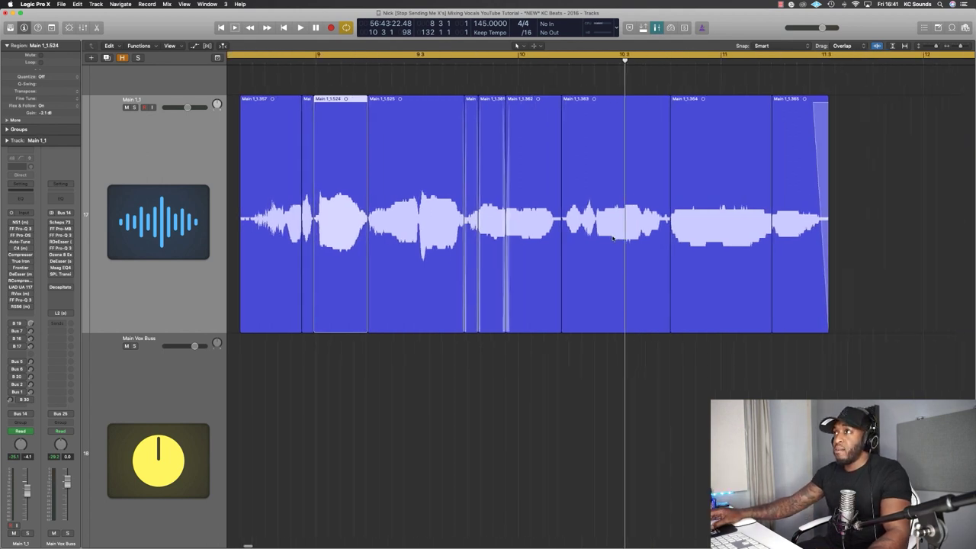
Split the sibilant burst just before 10 2 3 into its own region and set its gain to -3.2 dB.
key("super+Right")
left_click_drag(793, 276, 821, 275)
left_click(822, 275)
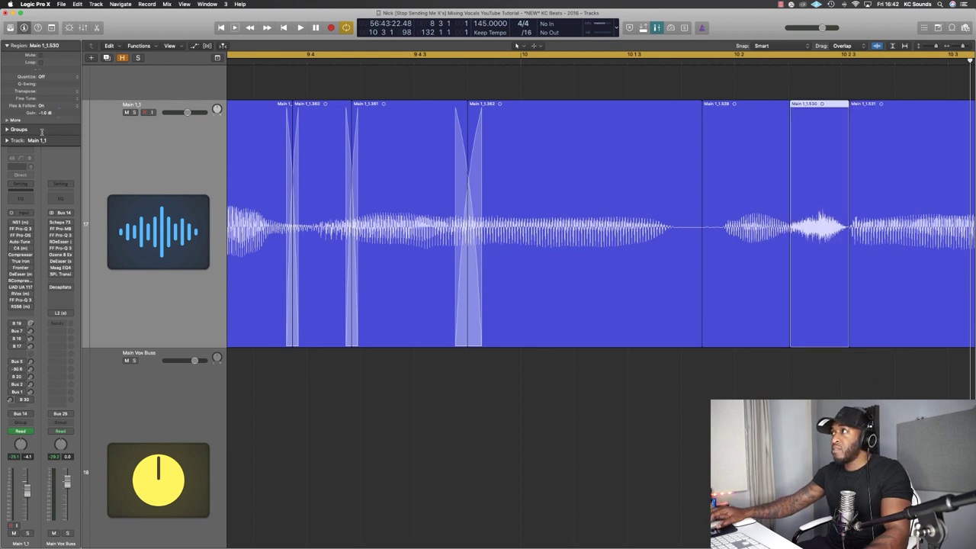
key("super+Left")
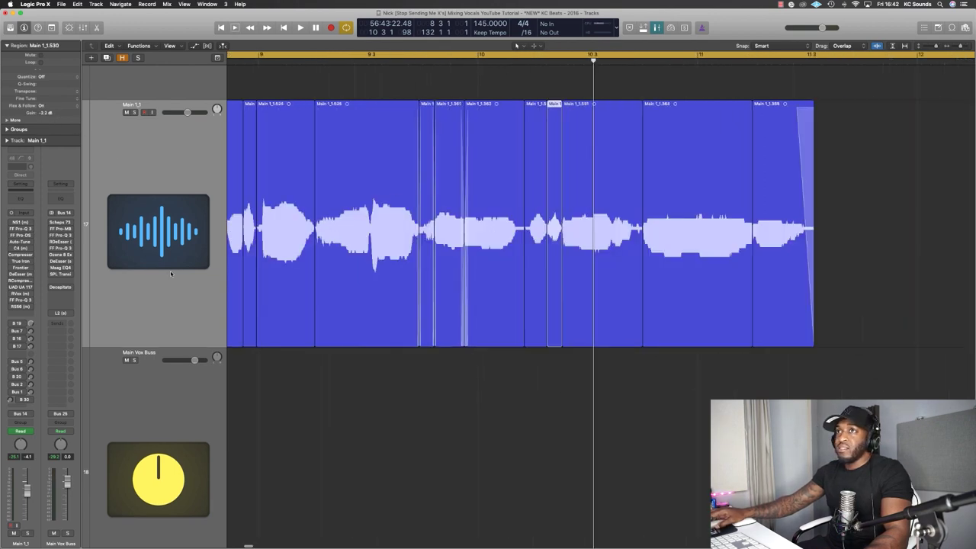
Turn on the NS1 noise suppressor on the Main 1_1 track and close its window.
left_click(101, 237)
left_click(21, 222)
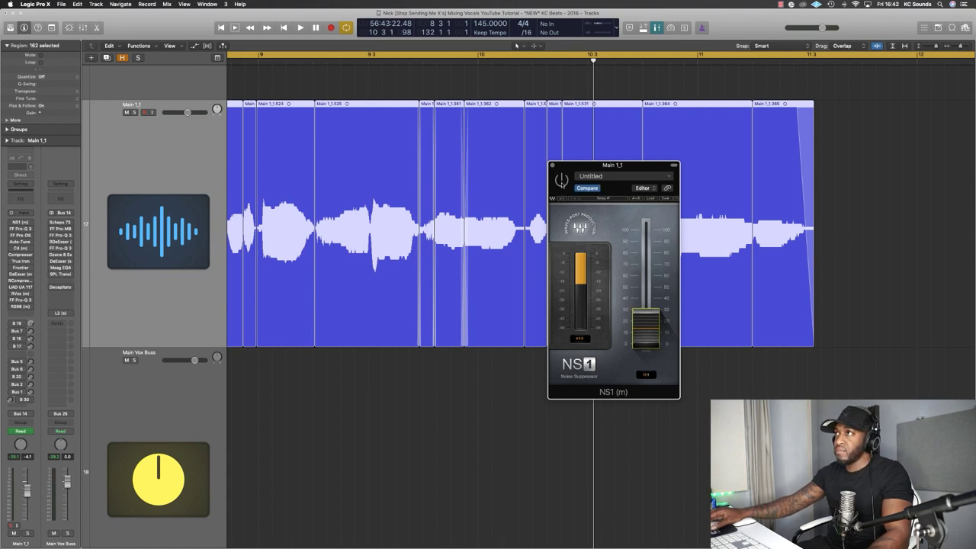
left_click(553, 165)
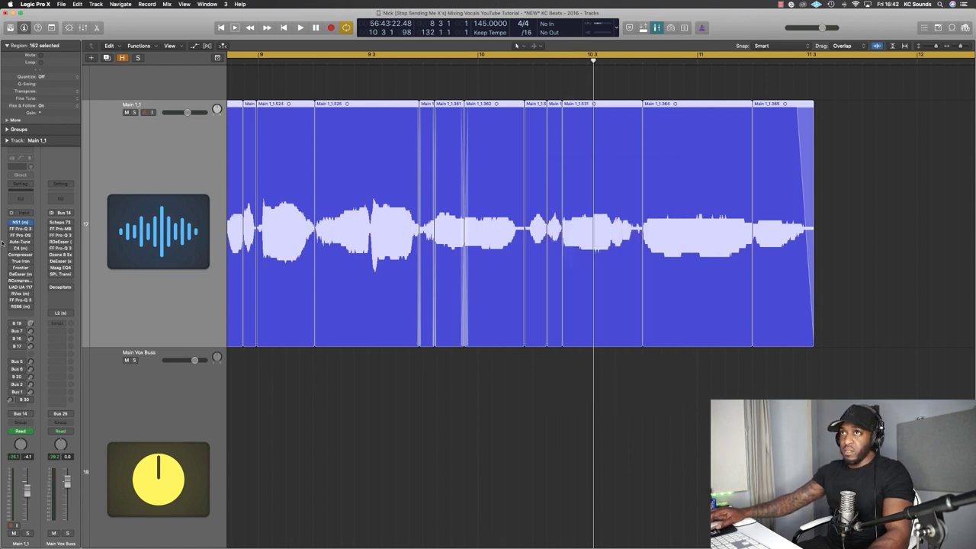
Open the first FF Pro-Q 3 on Main 1_1, solo the track and play it with the EQ still bypassed.
left_click(20, 228)
left_click_drag(488, 150, 531, 161)
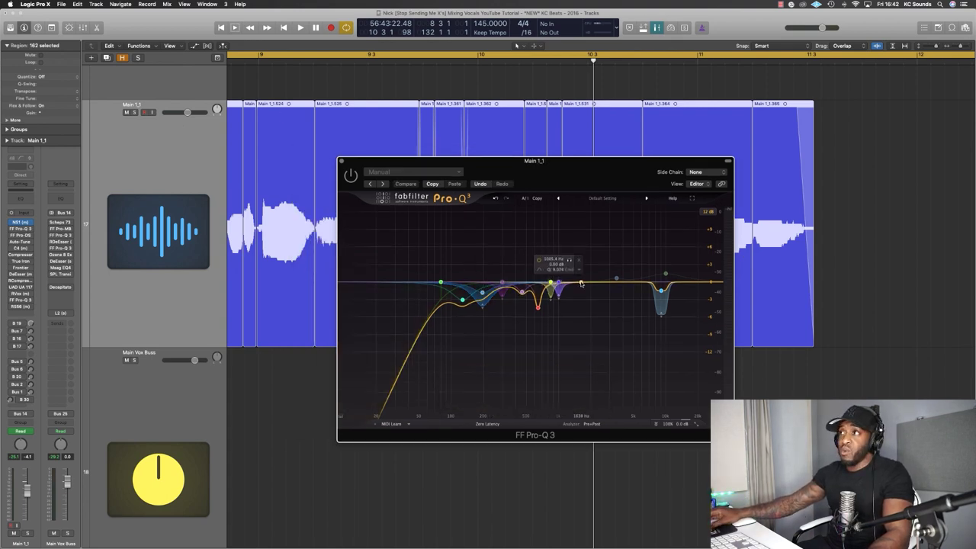
key("ctrl+s")
key("space")
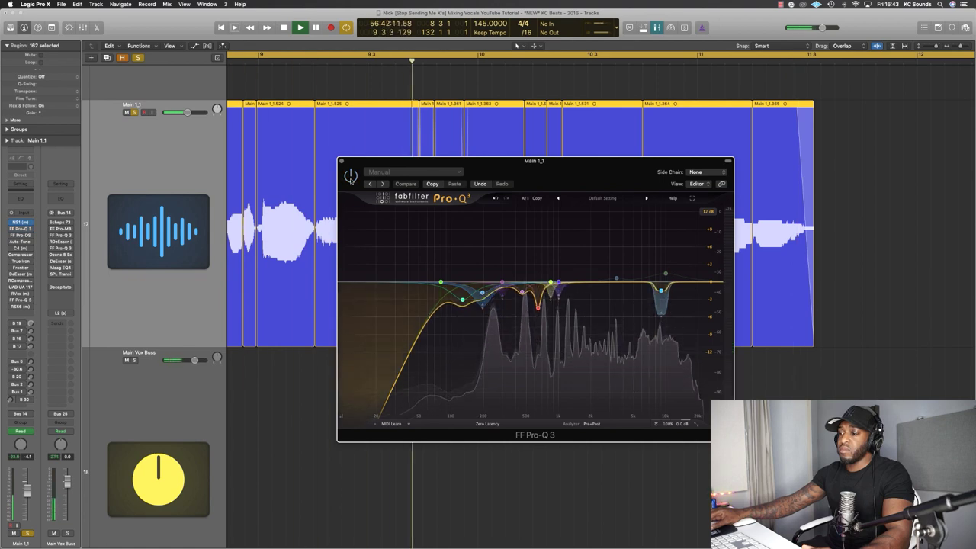
key("space")
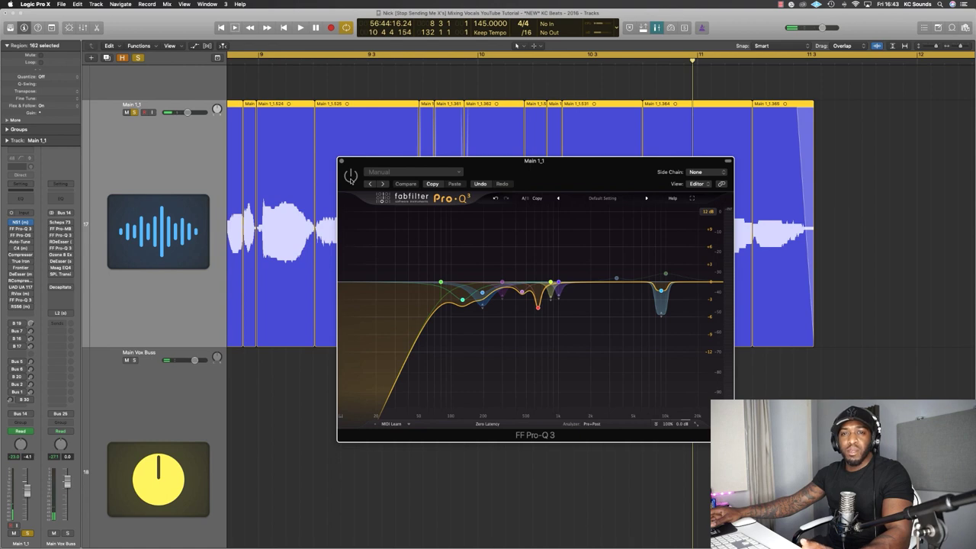
Inspect the low-end cuts in Pro-Q 3, toggle the purple low-mid band's bypass on and off, and enable the plug-in.
mouse_move(456, 298)
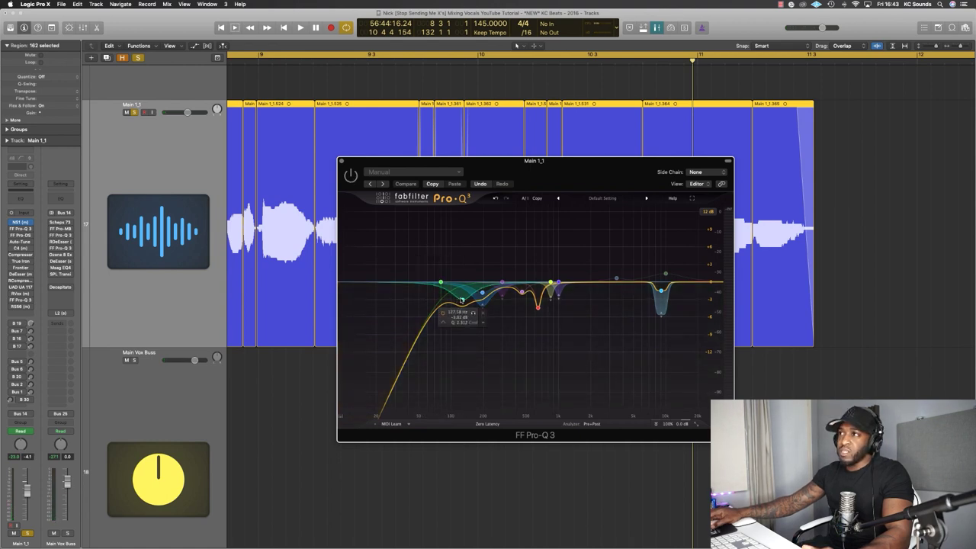
left_click(502, 283)
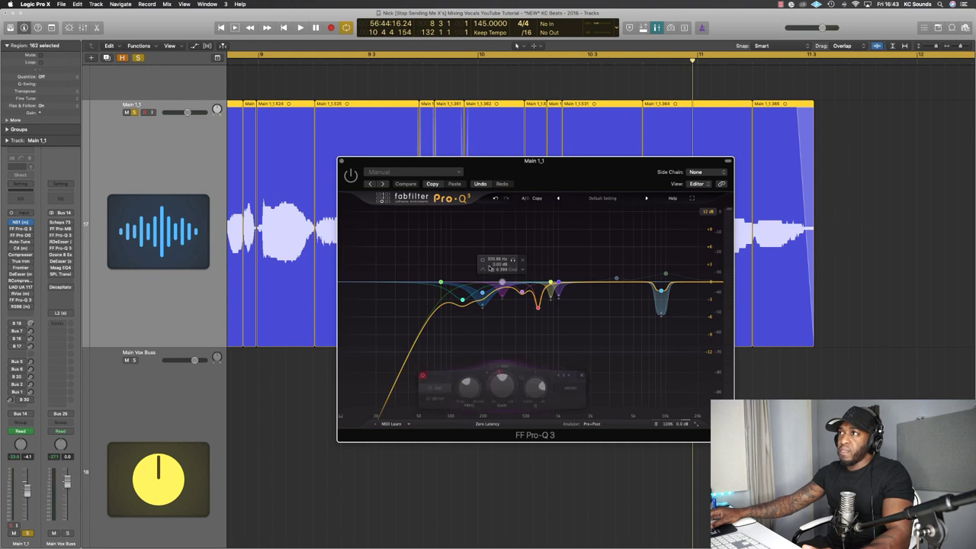
left_click(424, 376)
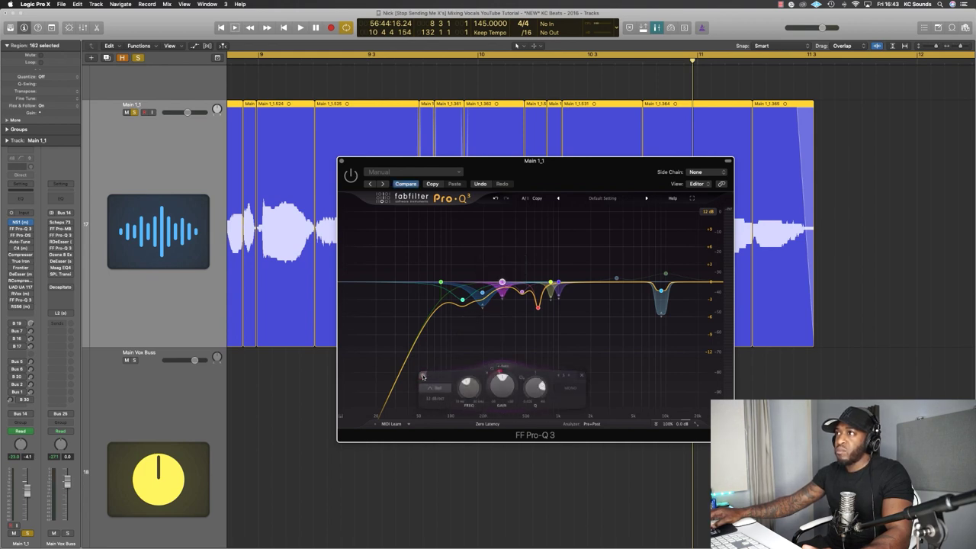
left_click(424, 376)
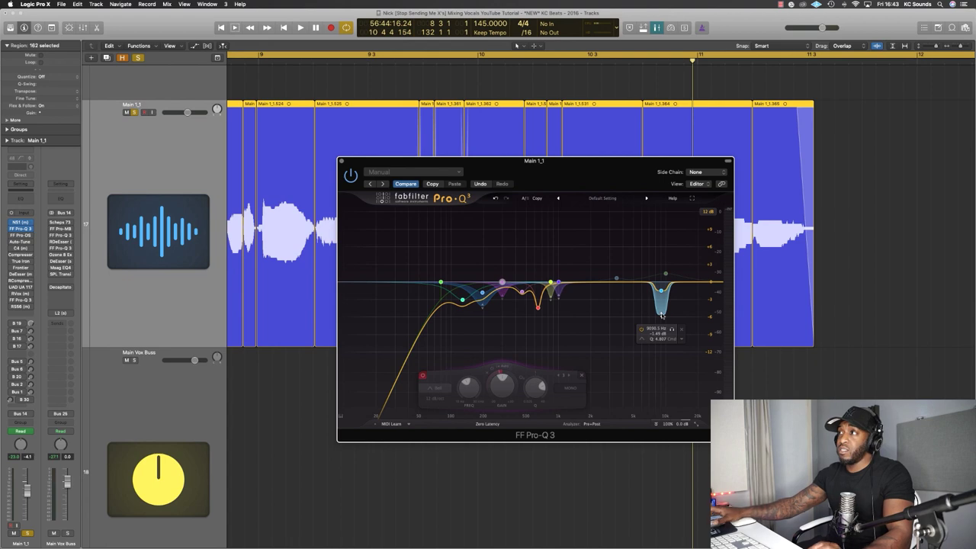
Audition the narrow cut around 9 kHz in isolation during playback, then hear the vocal with all EQ bands.
key("space")
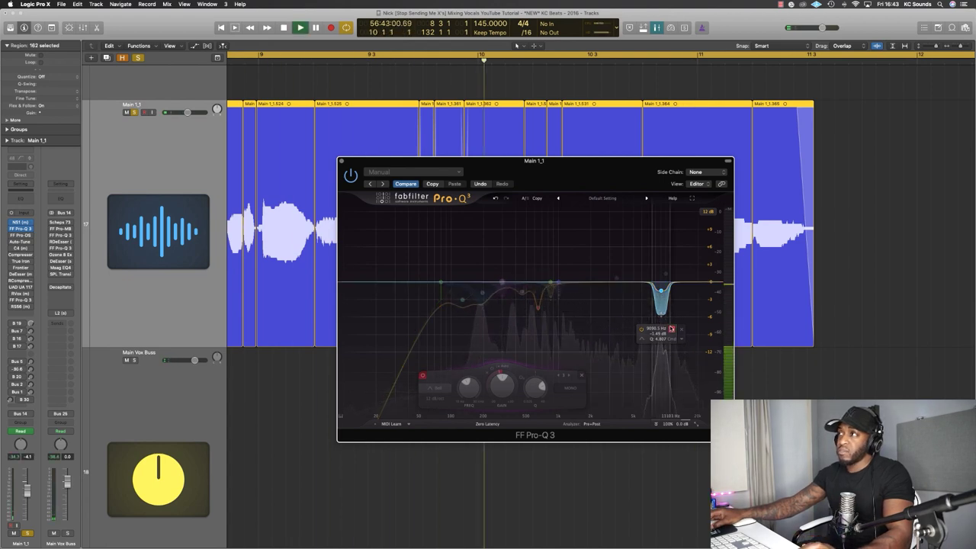
left_click_drag(671, 329, 671, 328)
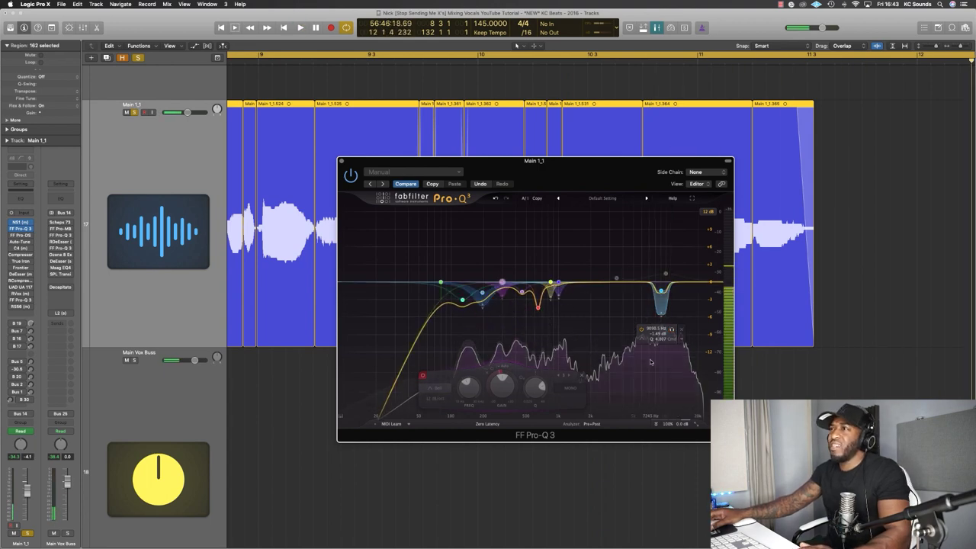
key("space")
Play the soloed vocal through the Pro-Q 3 once more and close the EQ window.
key("space")
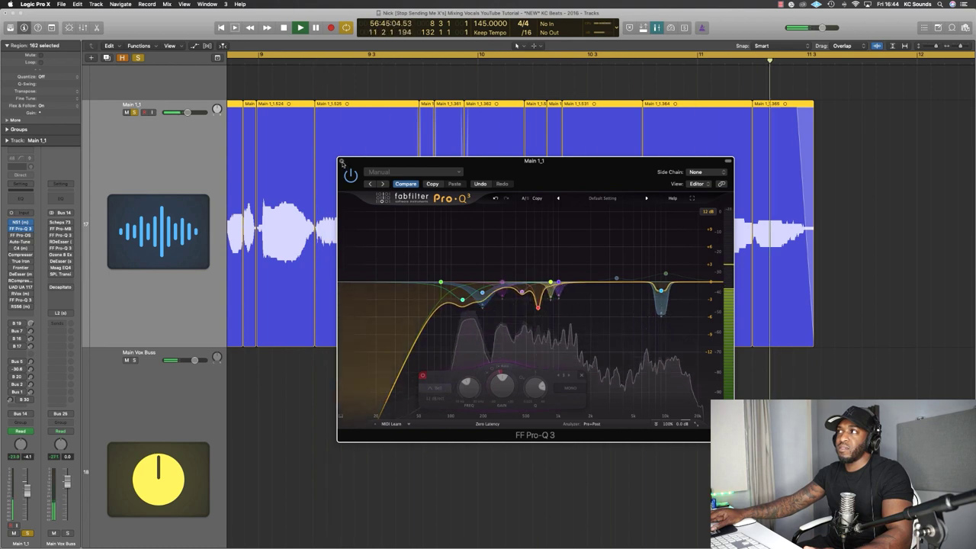
key("space")
left_click(342, 160)
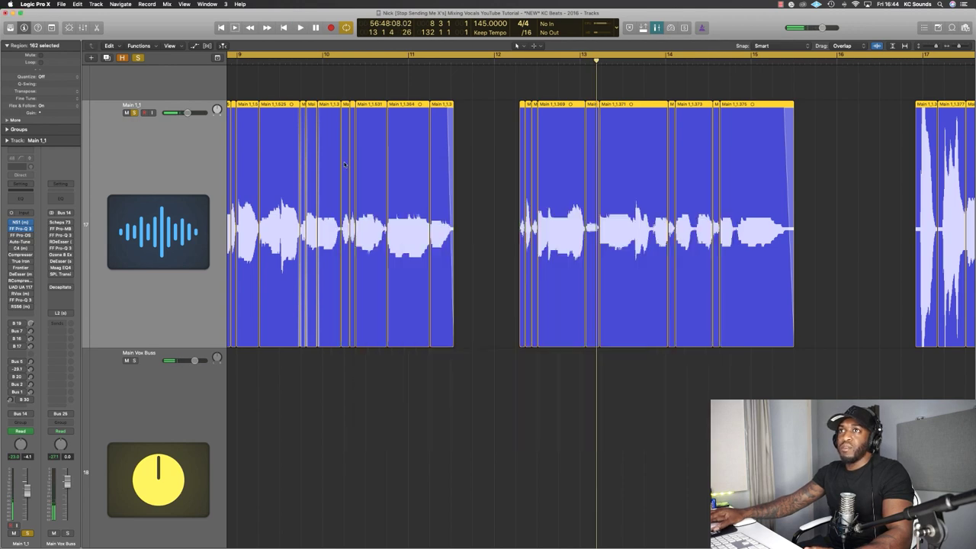
Open the FF Pro-DS de-esser on Main 1_1, enable it and play the soloed vocal through it.
left_click(20, 234)
left_click_drag(499, 301, 509, 255)
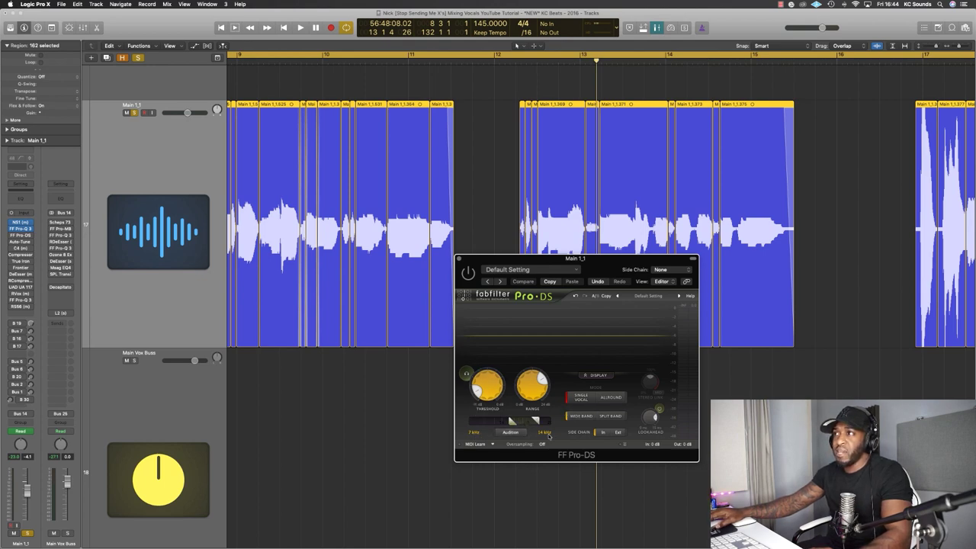
key("space")
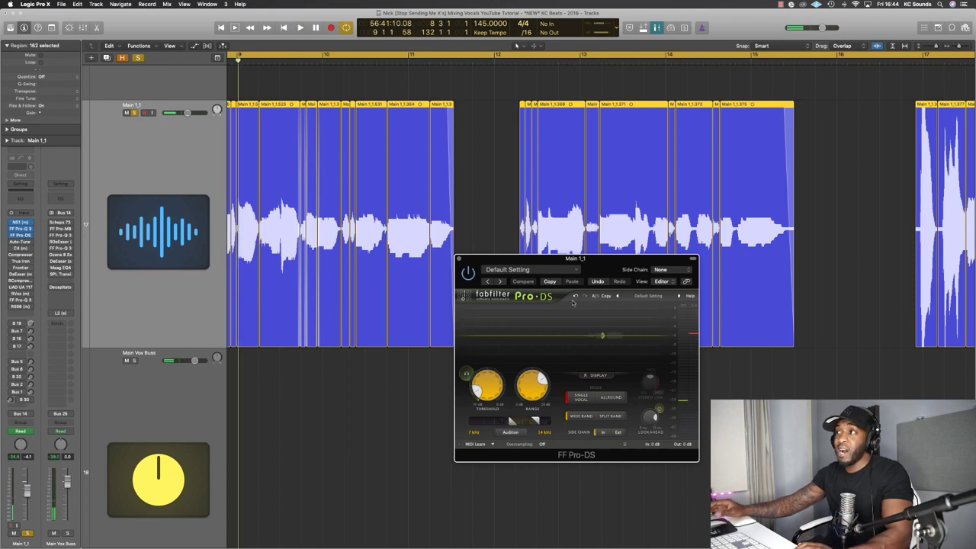
key("space")
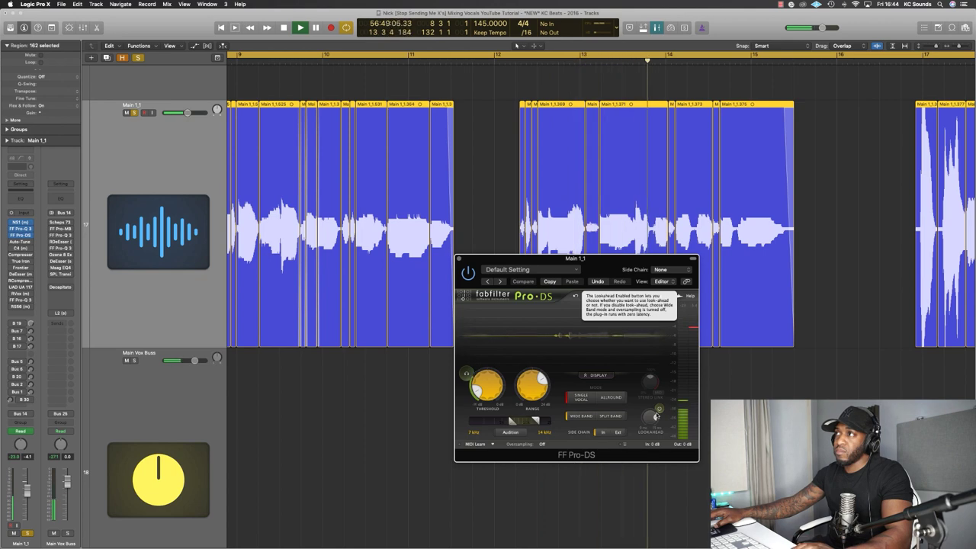
Deselect the vocal regions and replay the vocal with Pro-DS bypassed and engaged to compare the sibilance.
key("space")
left_click(581, 91)
key("space")
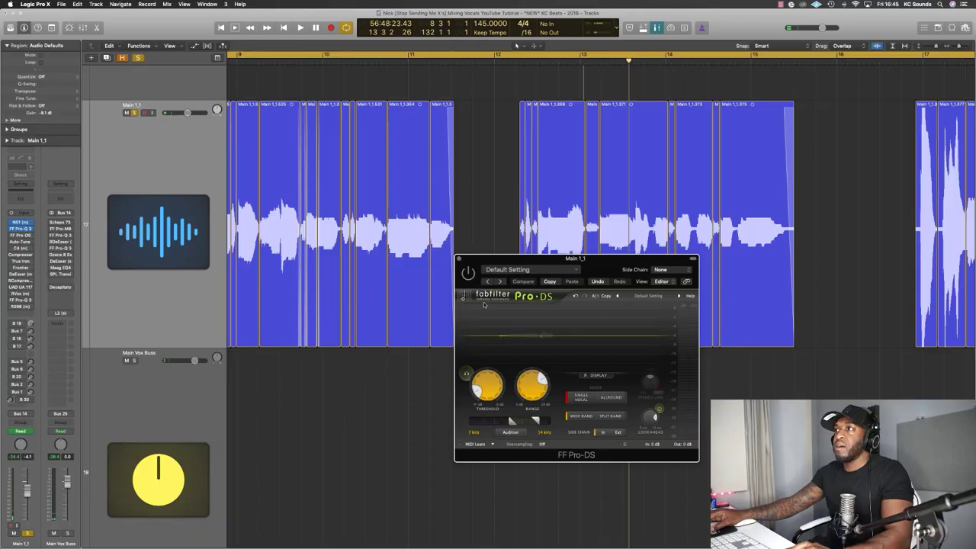
key("space")
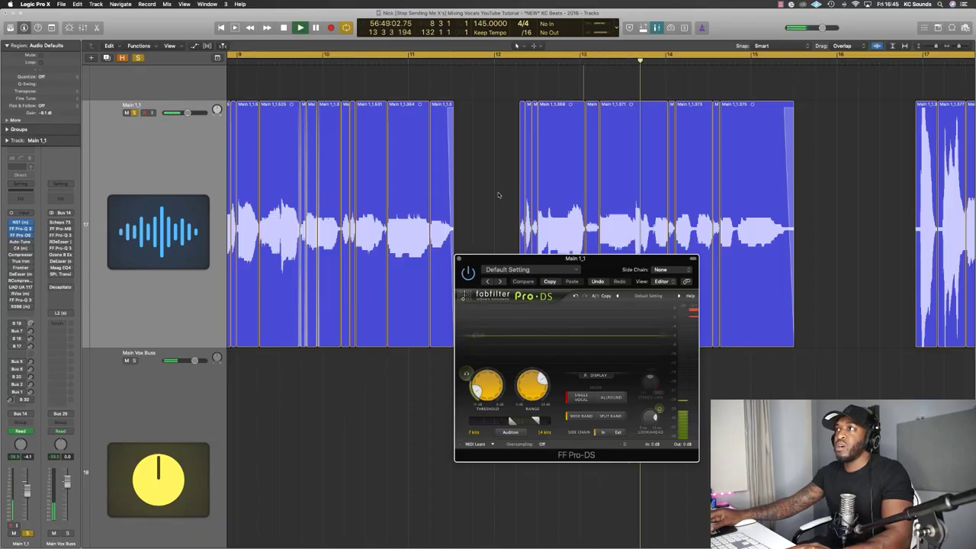
left_click(480, 93)
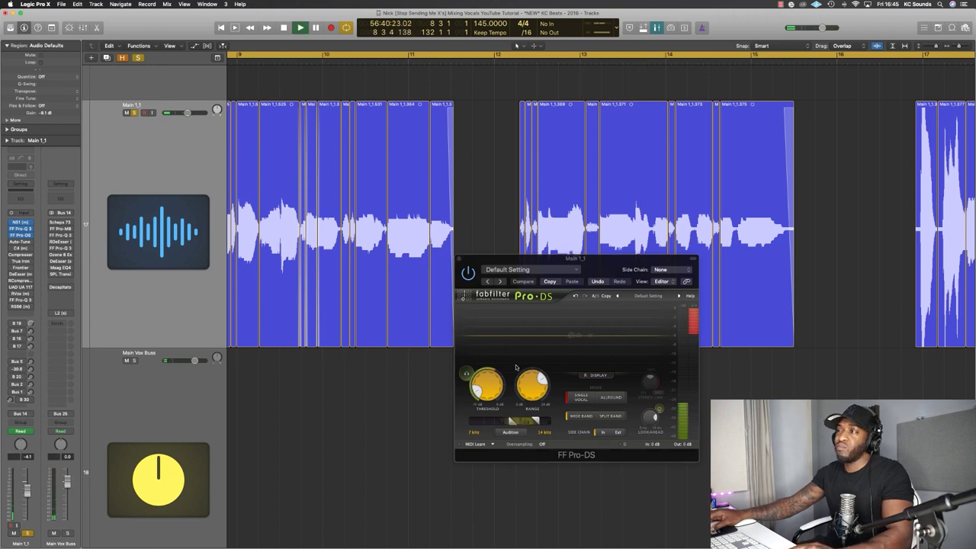
Raise the Pro-DS Range to about 23 dB during playback, bring it back to about 8.5 dB, and close the de-esser.
left_click_drag(533, 386, 540, 392)
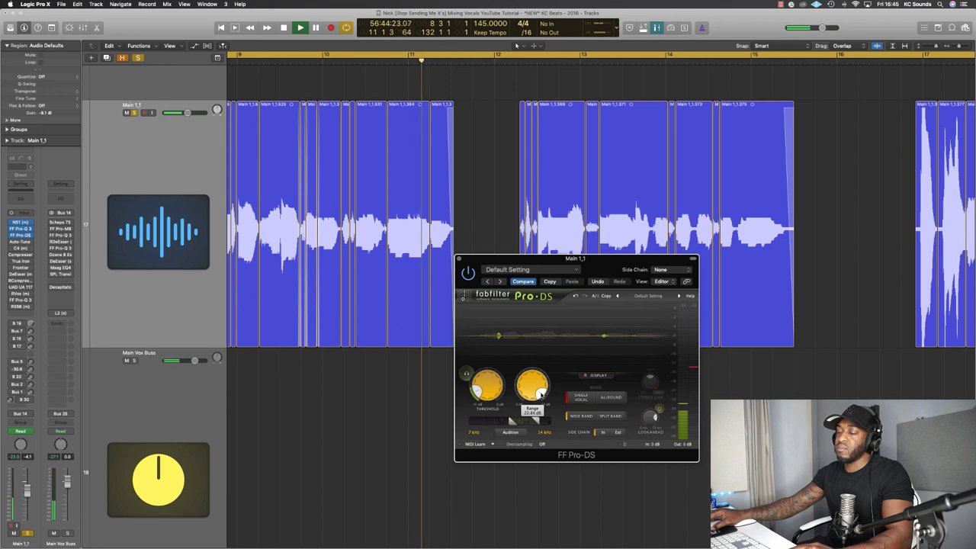
key("space")
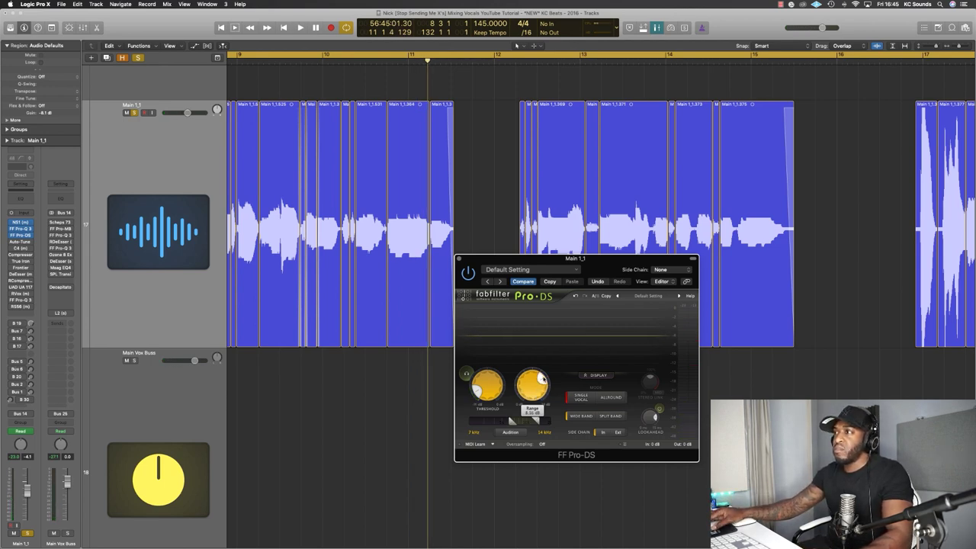
left_click(458, 259)
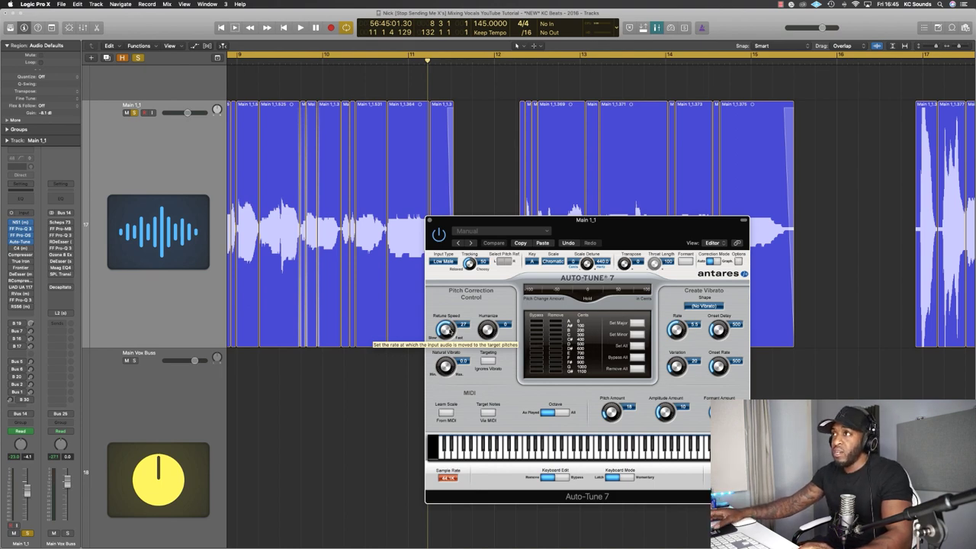
Play the vocal with Auto-Tune 7 open and choose Major as its scale.
key("space")
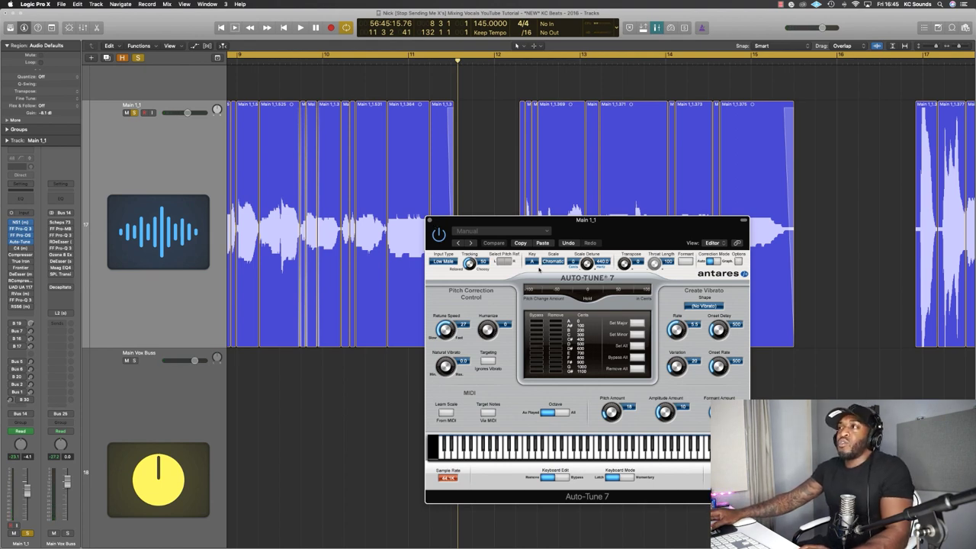
left_click(555, 262)
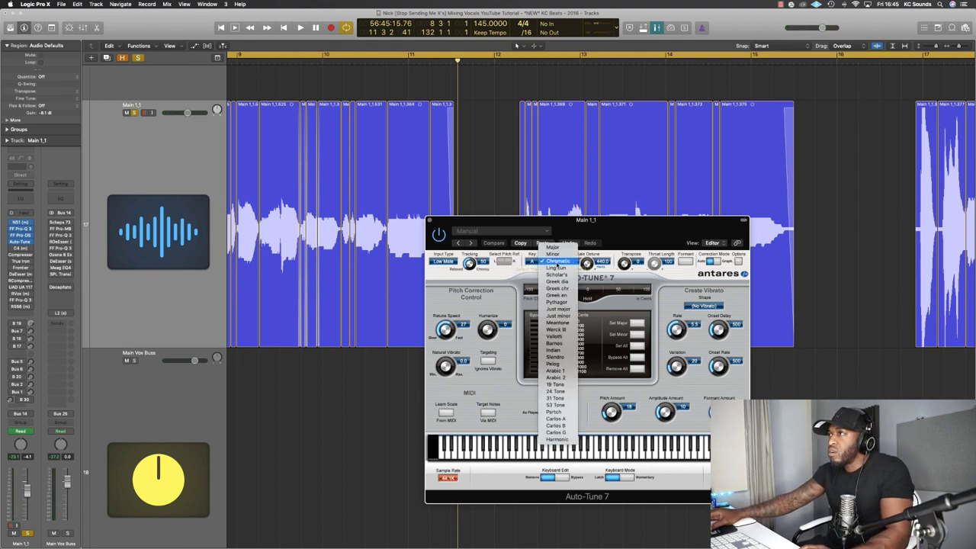
left_click(552, 247)
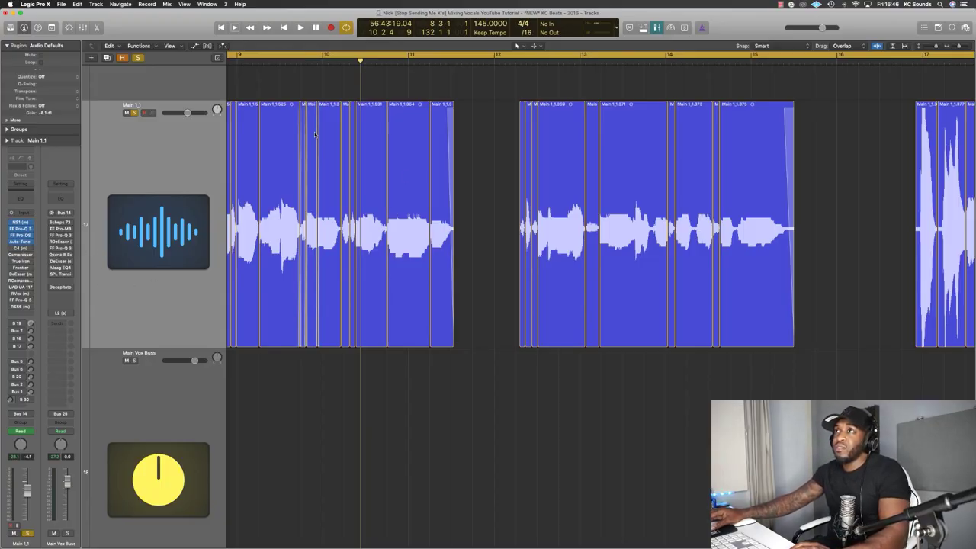
Open the C4 multiband compressor on Main 1_1, enable it and play the vocal through it.
left_click(21, 249)
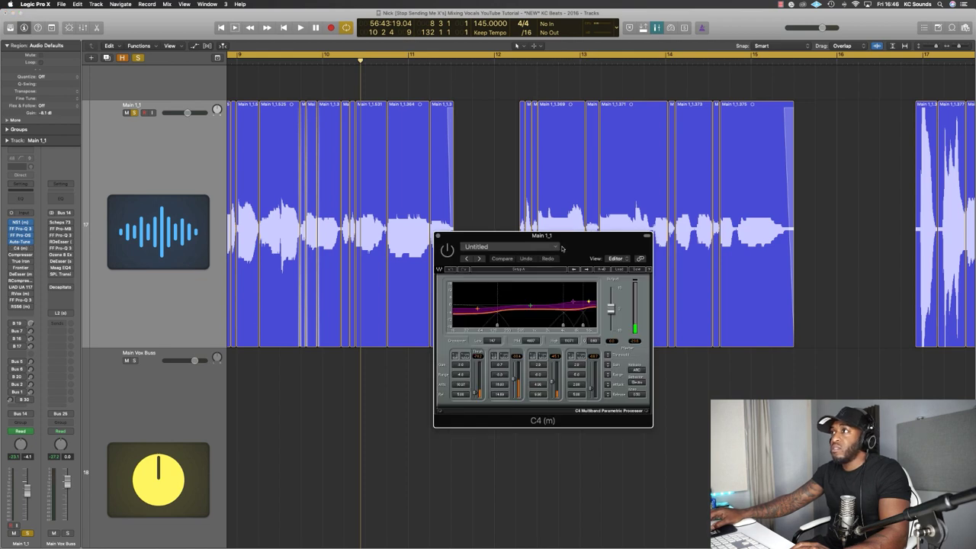
left_click_drag(561, 248, 609, 254)
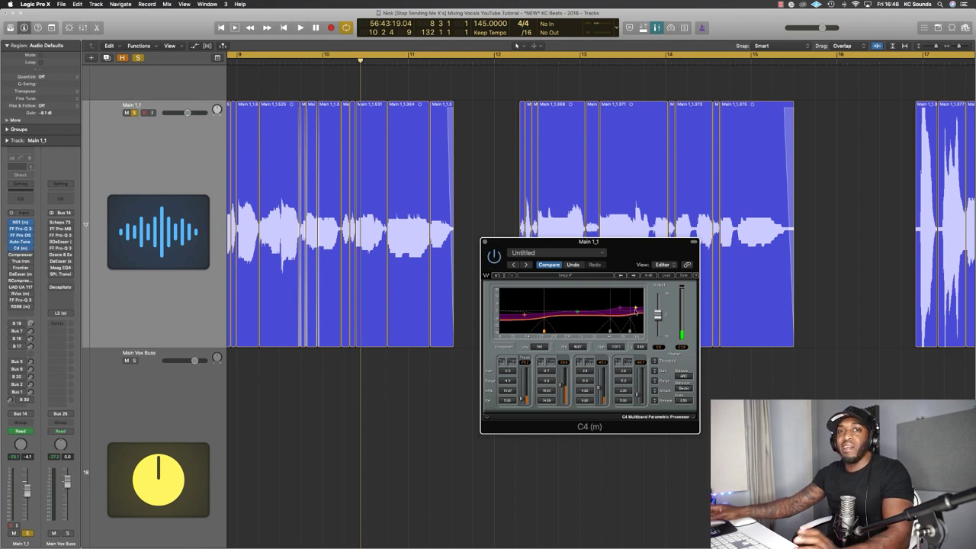
key("space")
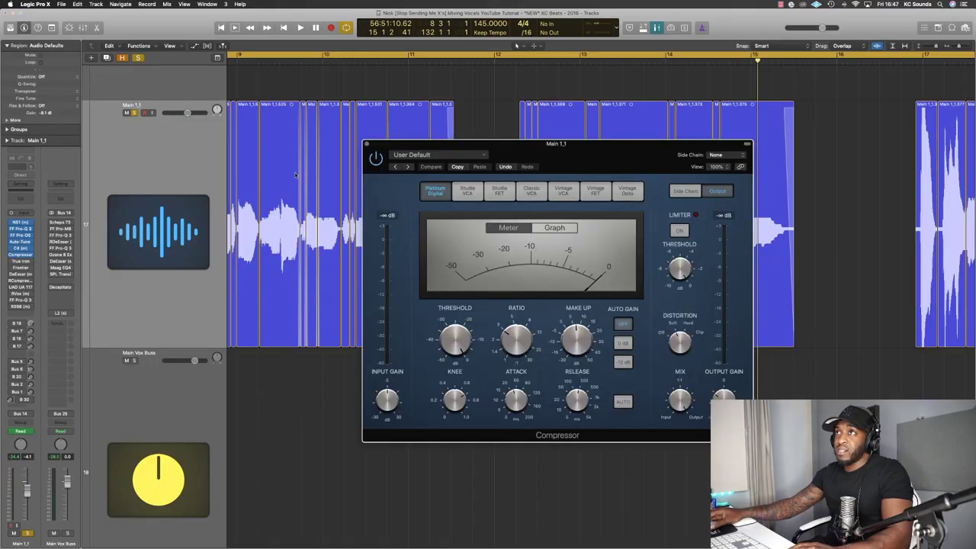
Position the Platinum Digital Compressor window fully in view, play the vocal while toggling its bypass, and leave the plug-in enabled.
left_click_drag(476, 140, 479, 238)
left_click(485, 223)
left_click(488, 222)
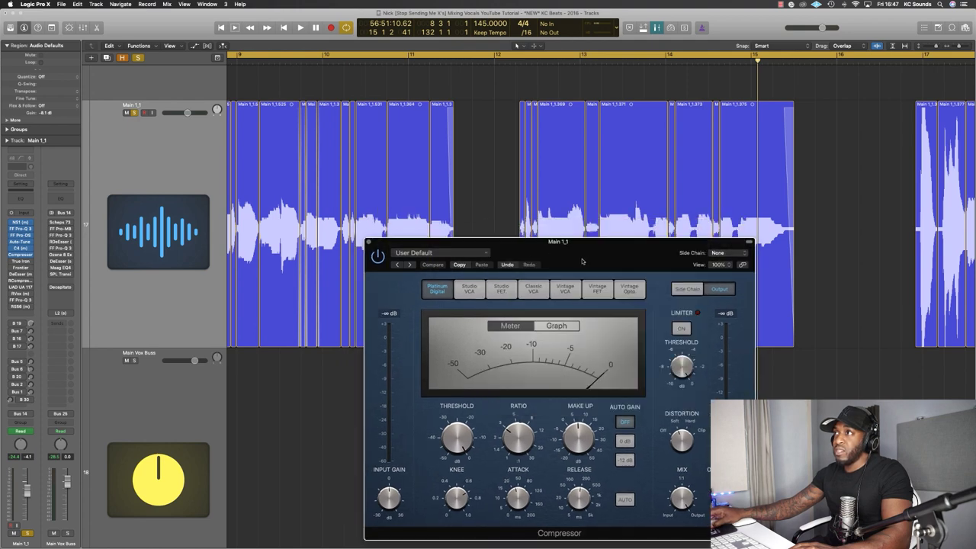
left_click_drag(584, 261, 510, 154)
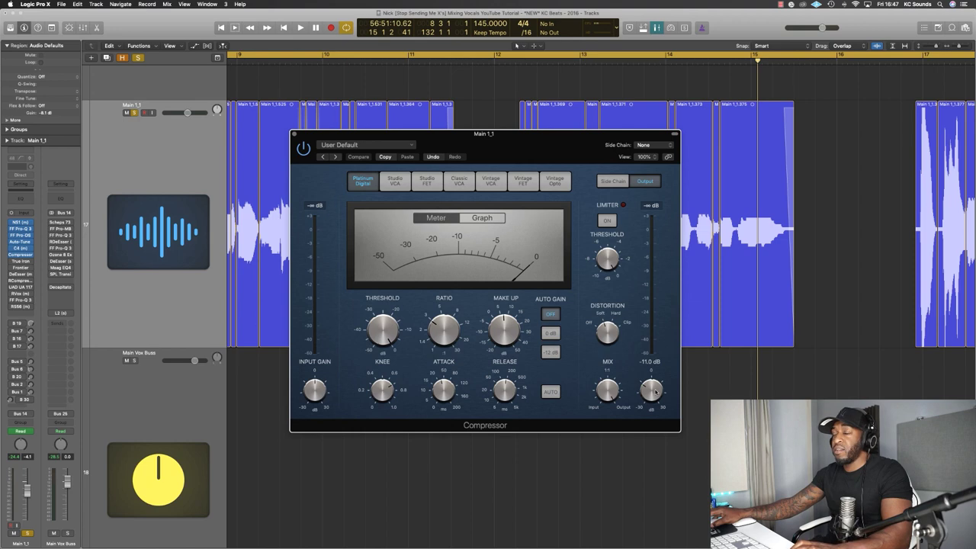
key("space")
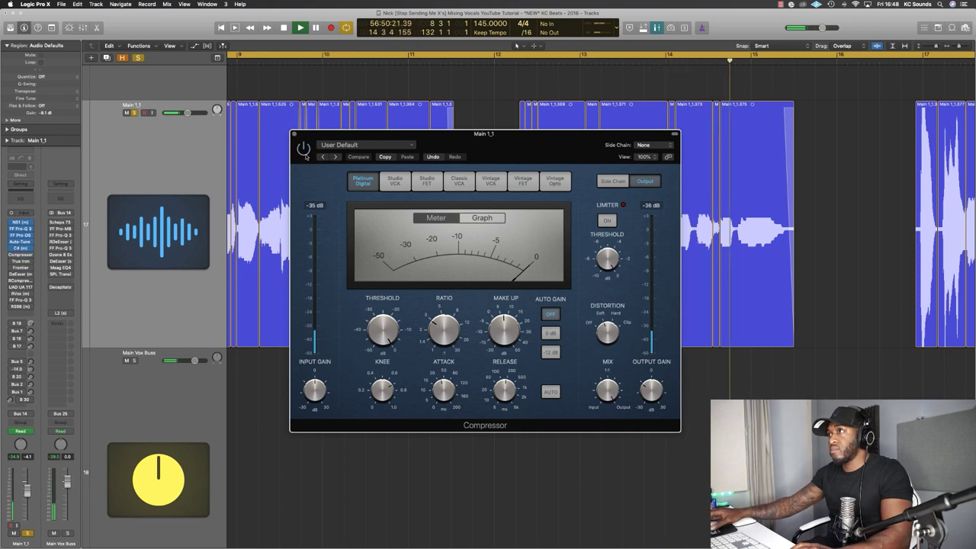
key("space")
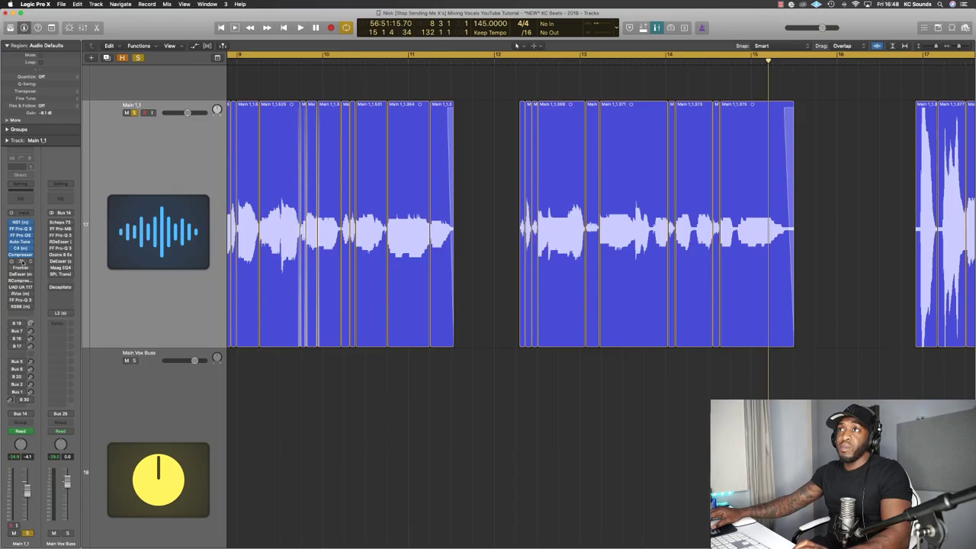
Open True Iron on Main 1_1, compare the vocal with it bypassed and engaged, and close it.
key("v")
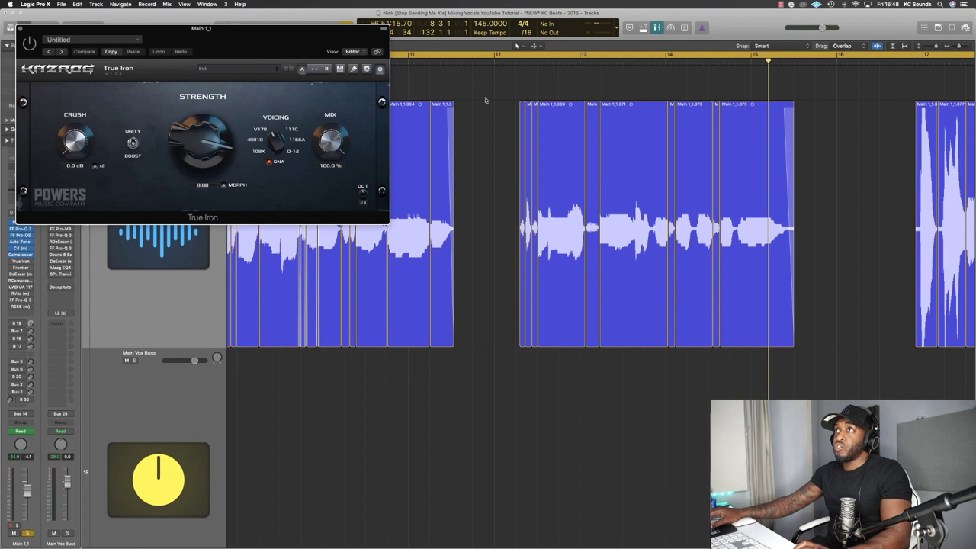
left_click_drag(242, 45, 602, 227)
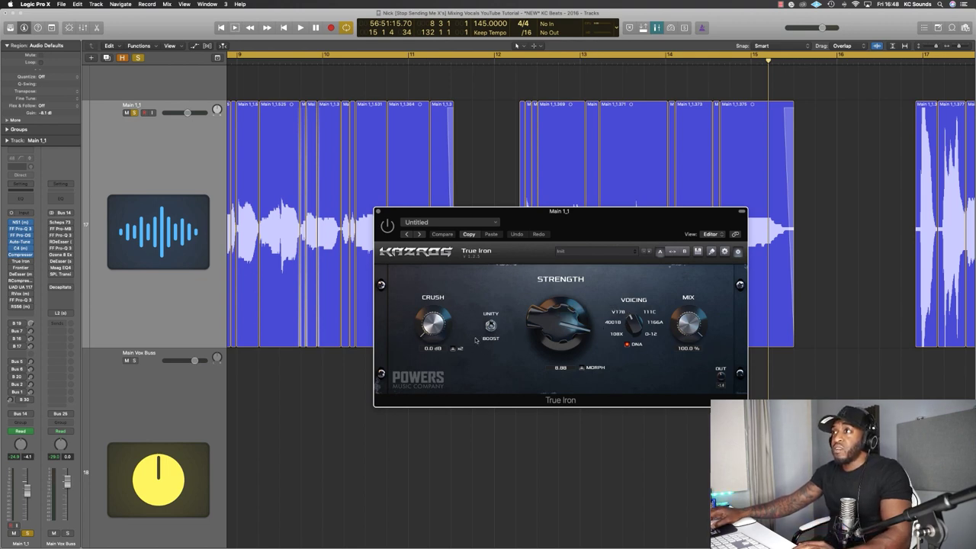
key("space")
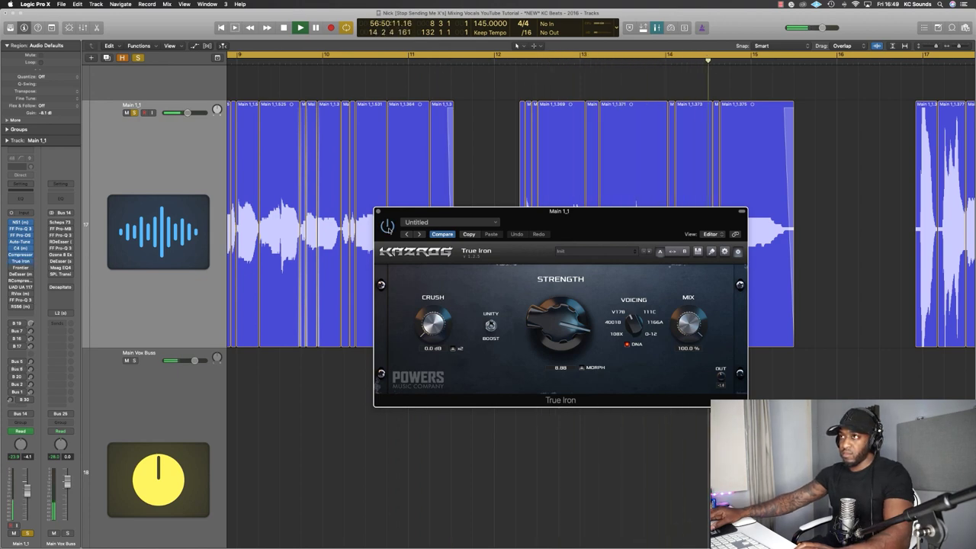
key("space")
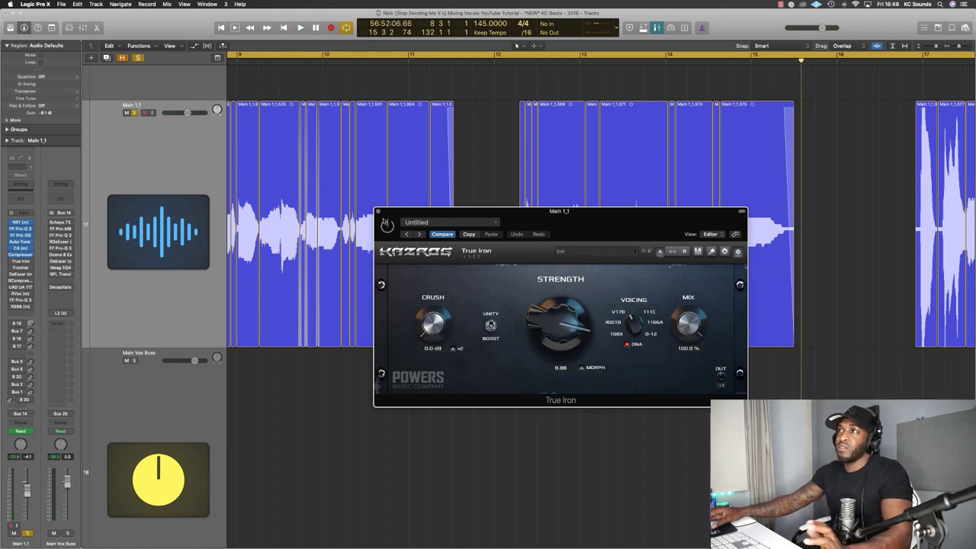
key("super+w")
Open the Frontier limiter on Main 1_1, enable it while auditioning the vocal, and close it.
left_click(23, 268)
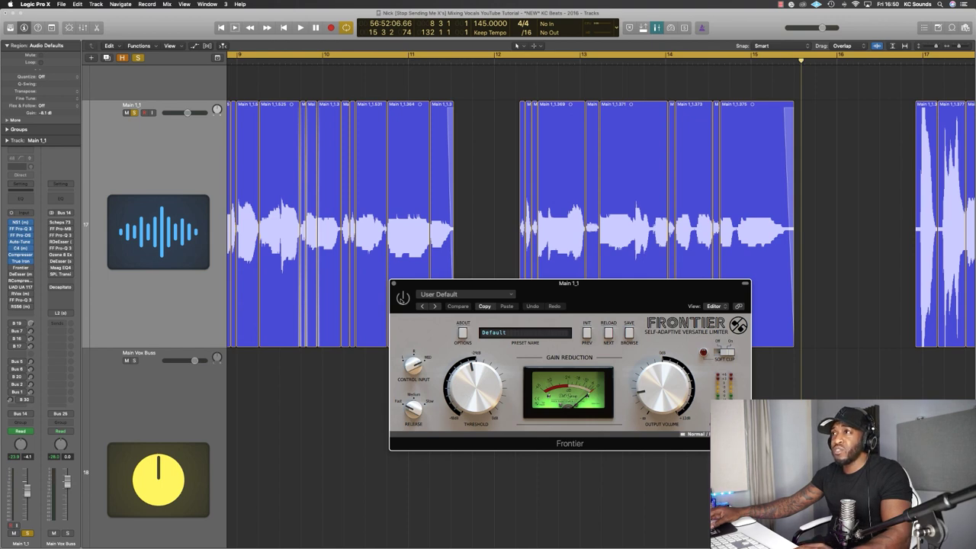
key("space")
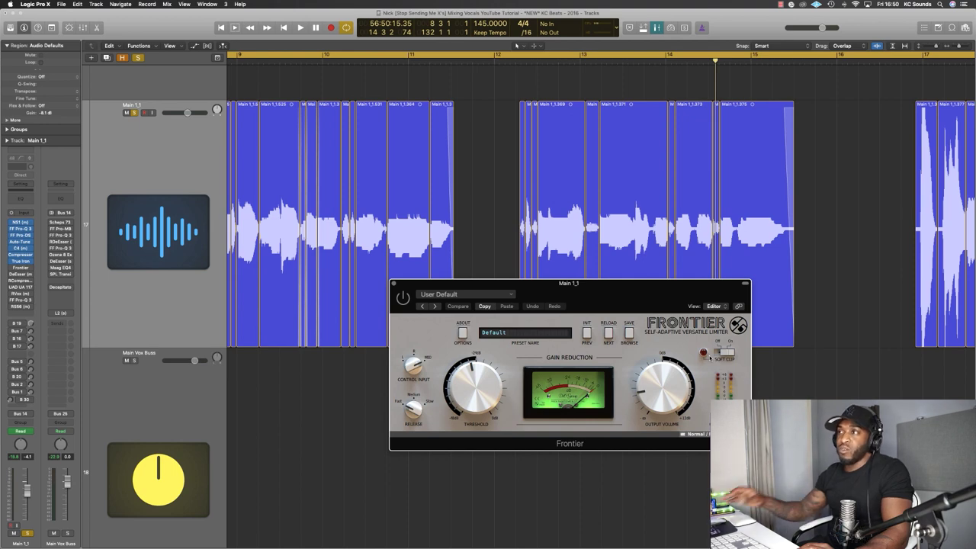
key("space")
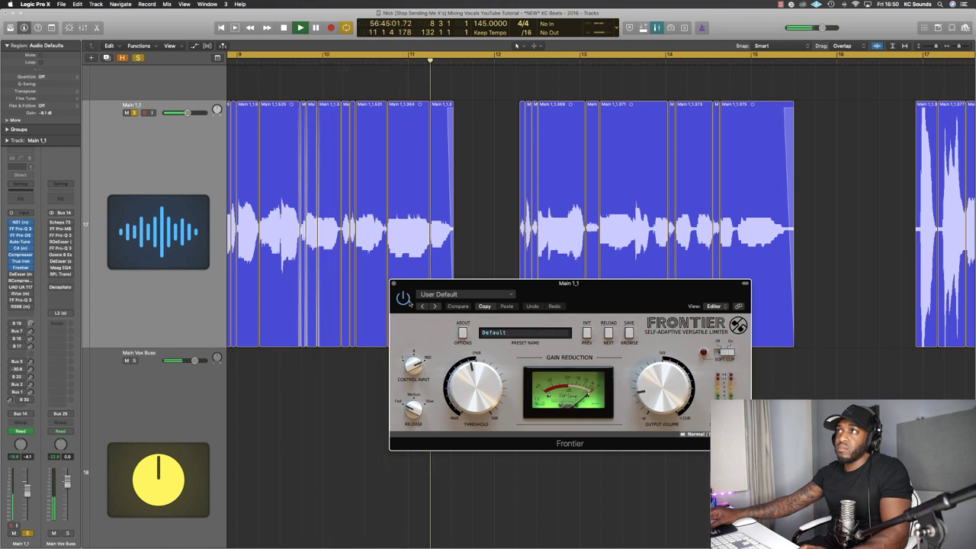
key("space")
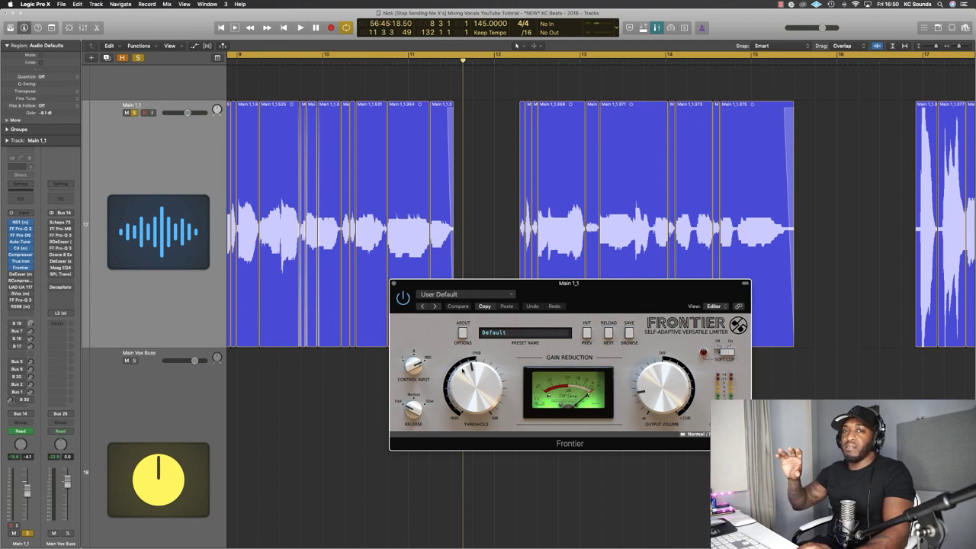
left_click(397, 284)
Open the Waves DeEsser on Main 1_1, enable it while auditioning the vocal, and close its window.
left_click(20, 273)
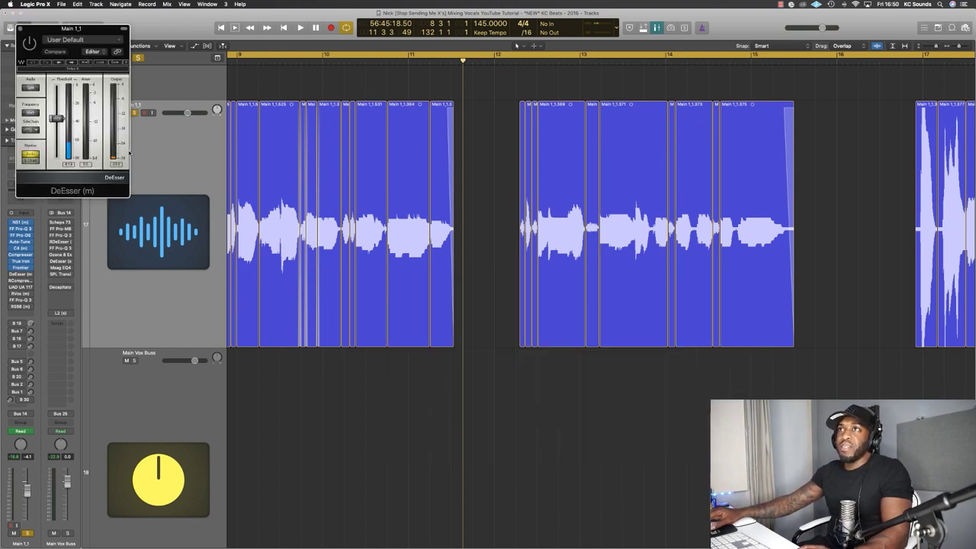
left_click_drag(97, 31, 589, 301)
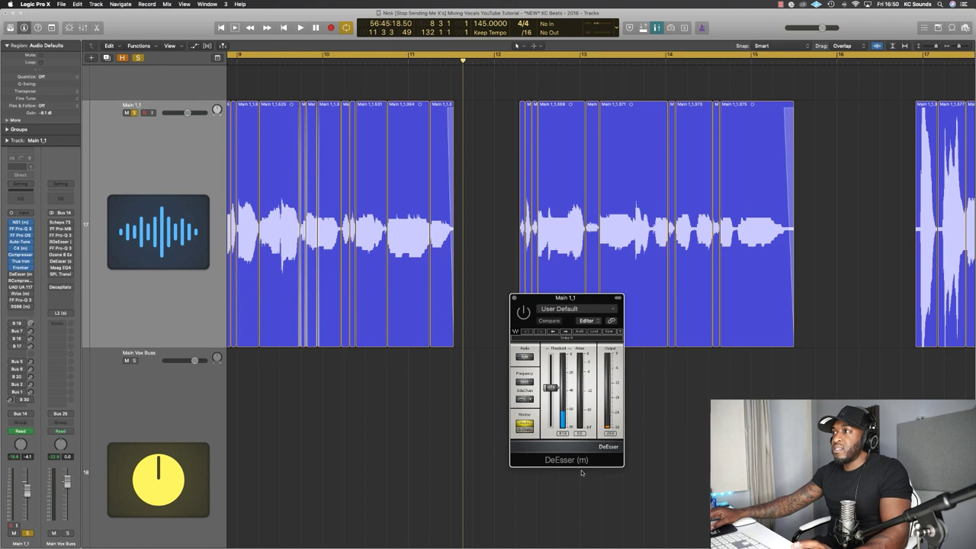
key("space")
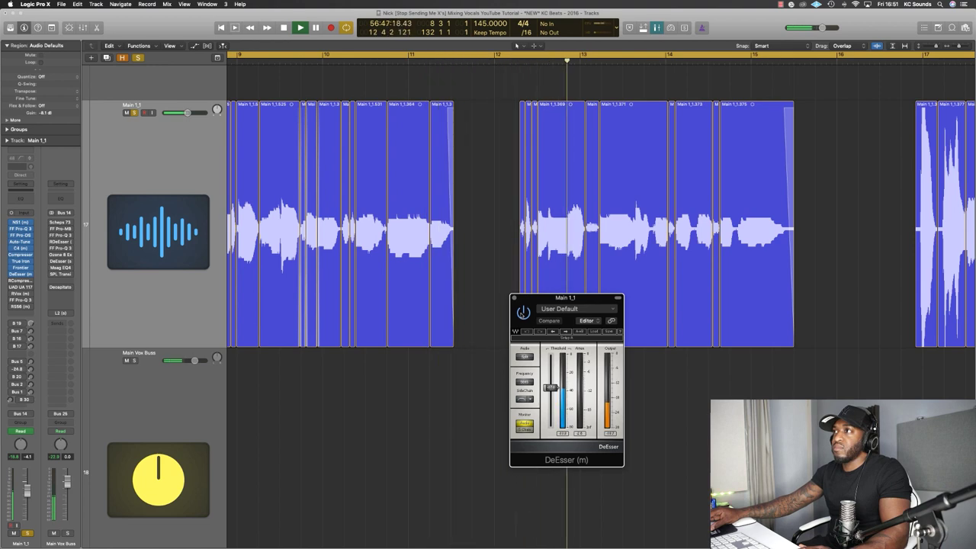
key("space")
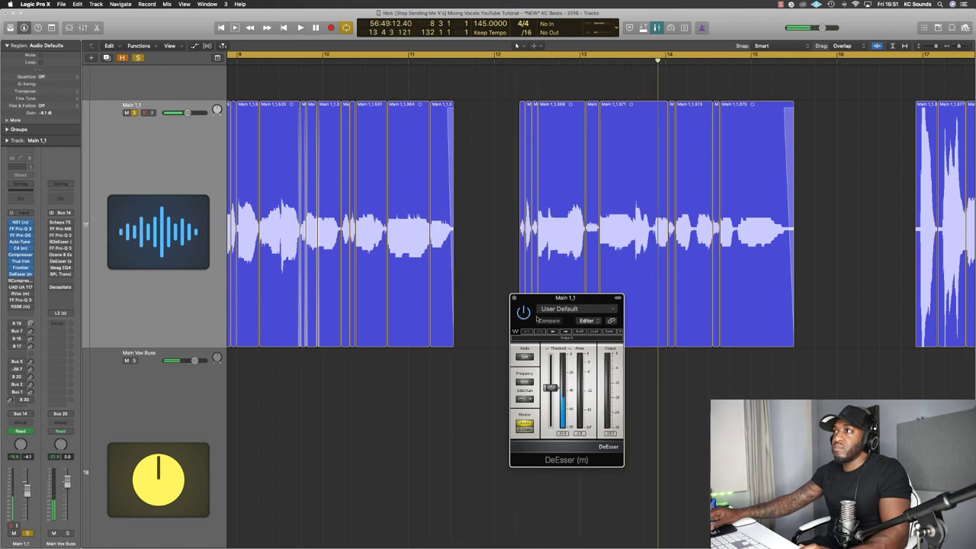
left_click(514, 299)
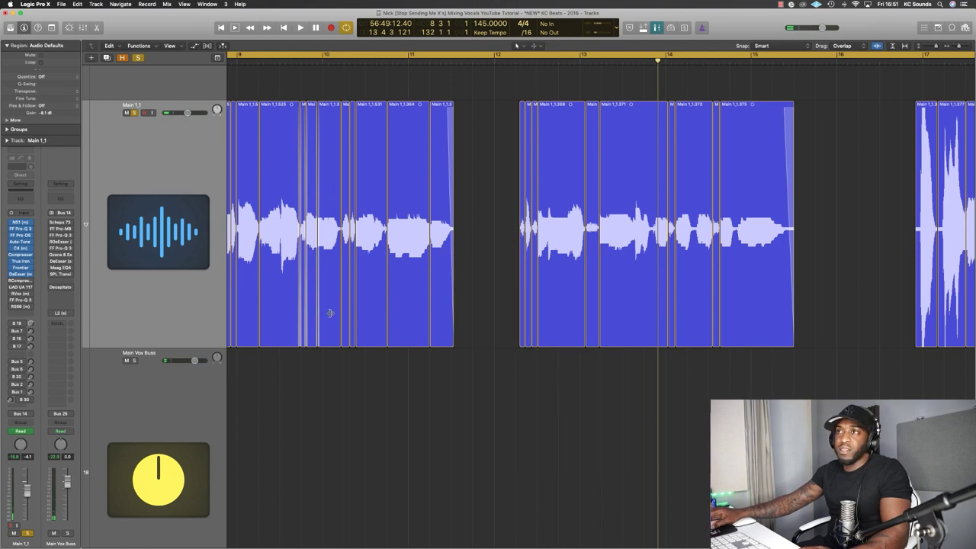
Open the RCompressor on Main 1_1, place its window in clear view, and audition the vocal while toggling its bypass.
left_click(21, 280)
left_click_drag(120, 31, 673, 300)
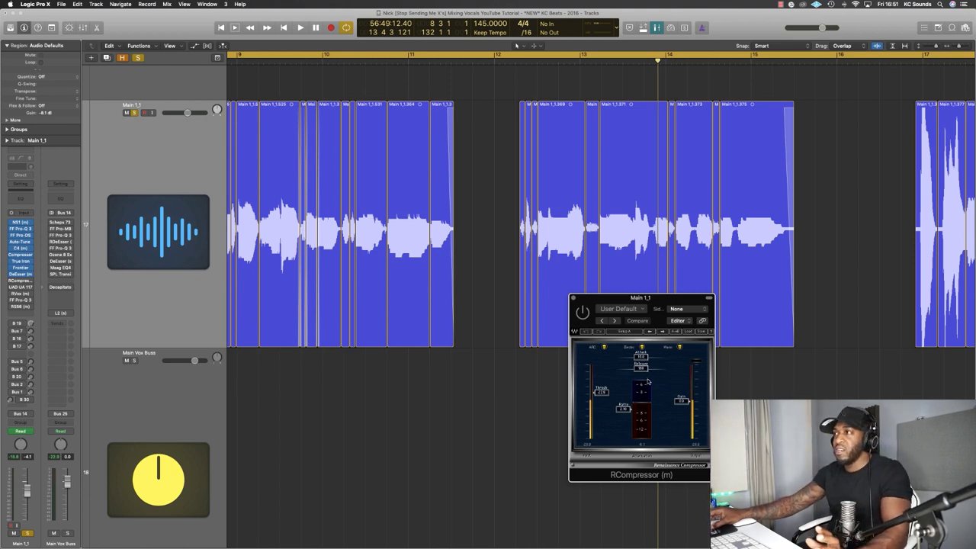
left_click_drag(640, 298, 579, 311)
key("space")
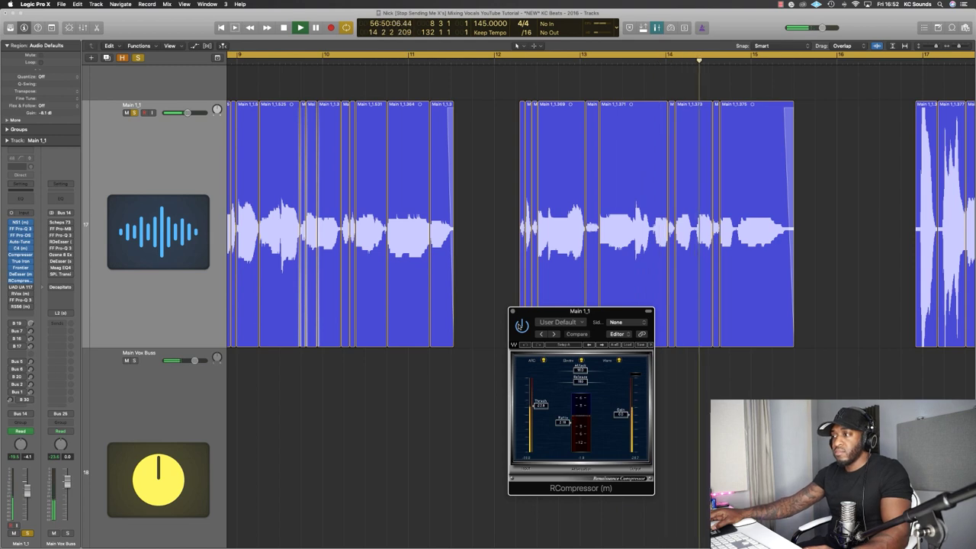
key("space")
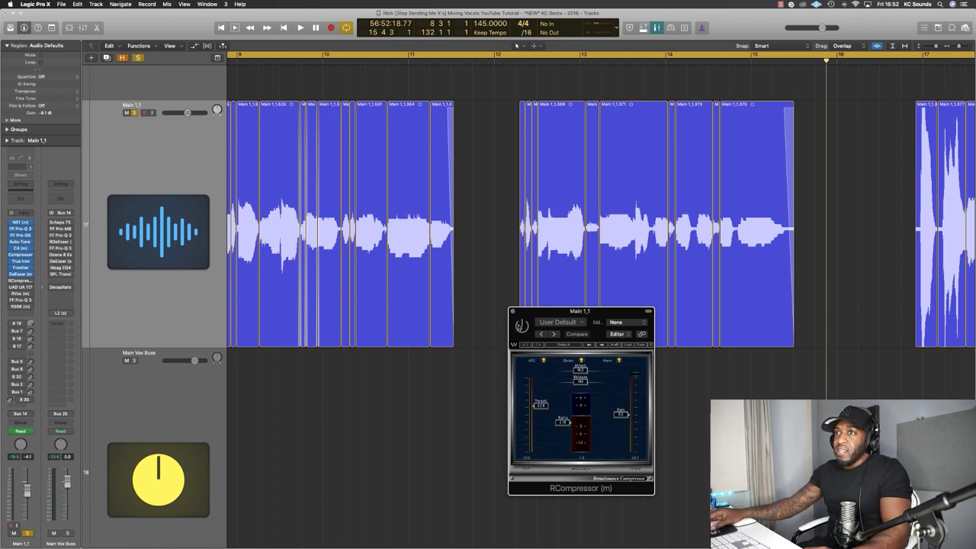
Close the RCompressor, open the UAD UA 1176LN Legacy on Main 1_1, and enable it while auditioning the vocal.
left_click(513, 312)
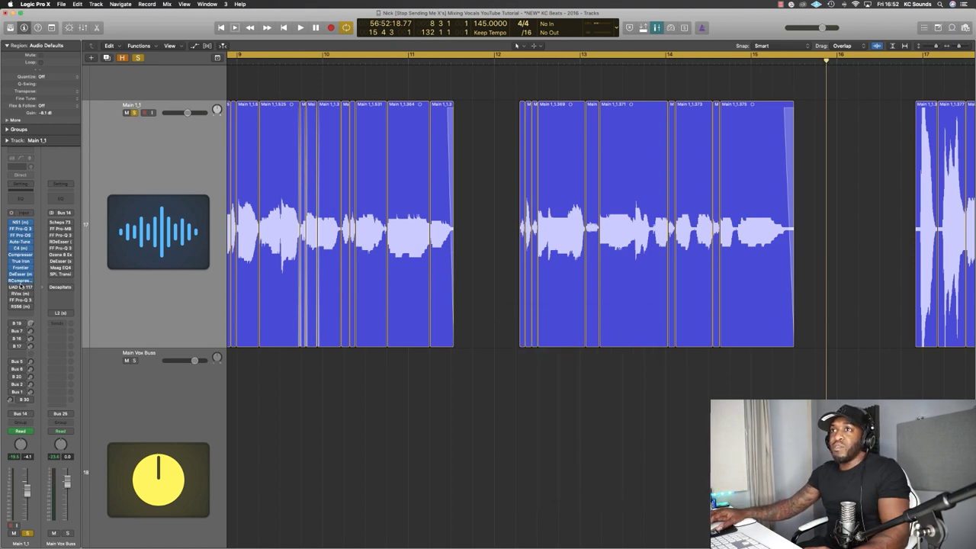
left_click(21, 287)
left_click_drag(344, 38, 718, 332)
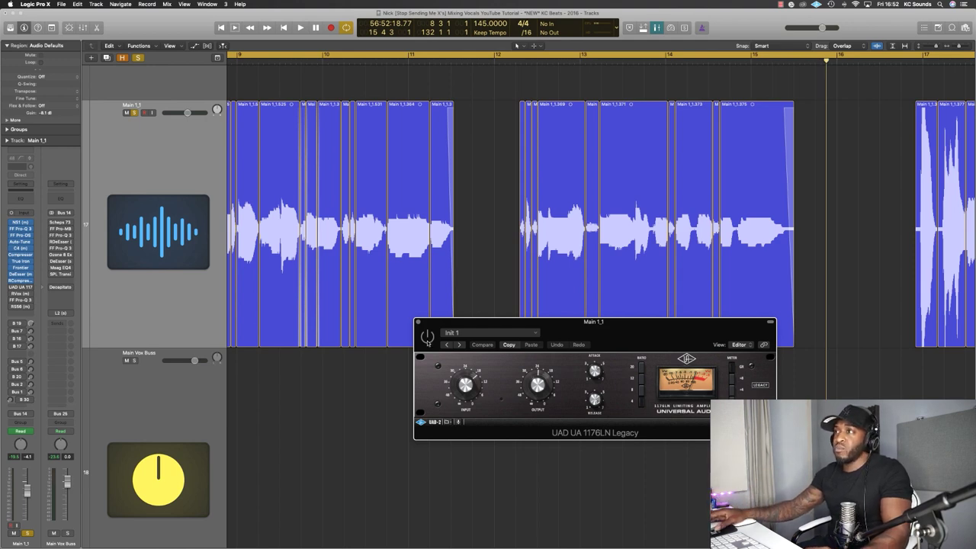
key("space")
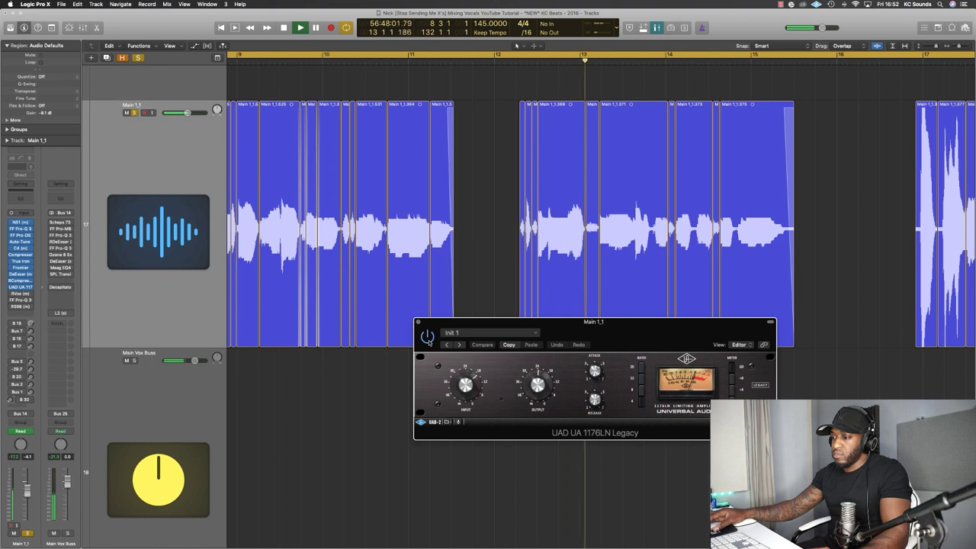
key("comma")
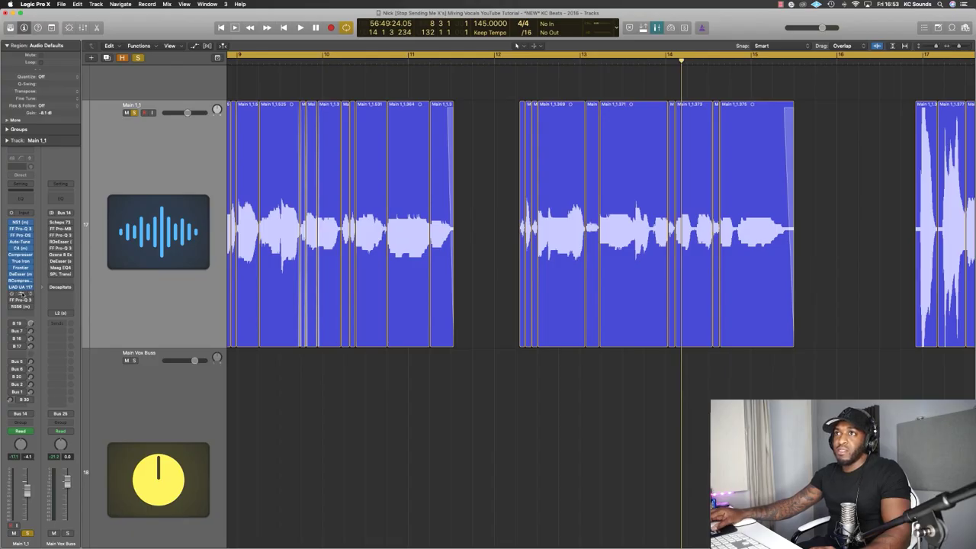
Open RVox on Main 1_1, place its window in clear view, enable it while auditioning the vocal, and close it.
left_click(22, 293)
left_click_drag(152, 26, 627, 258)
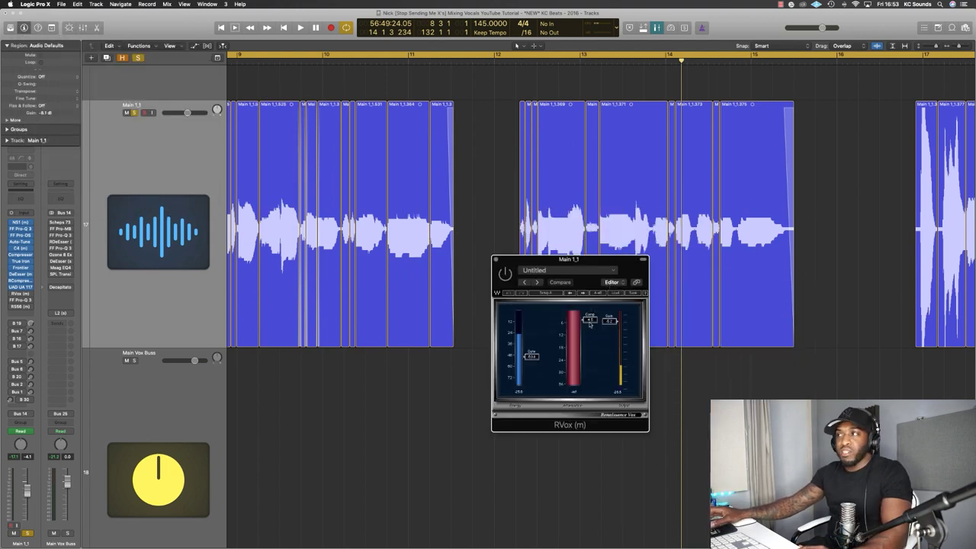
key("space")
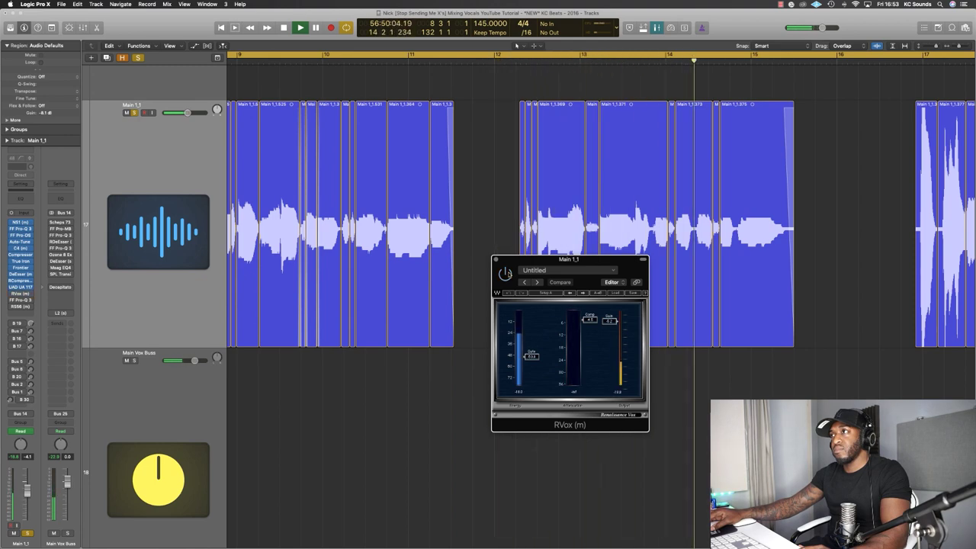
left_click(496, 260)
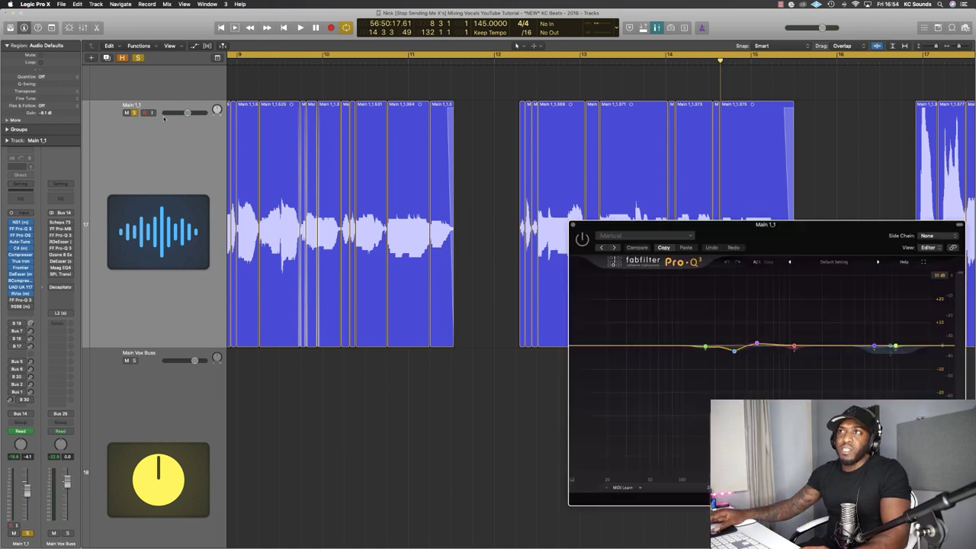
Place the window of Main 1_1's last Pro-Q 3 in clear view and set its display range to 12 dB.
left_click_drag(816, 246, 618, 224)
left_click(741, 254)
left_click(683, 201)
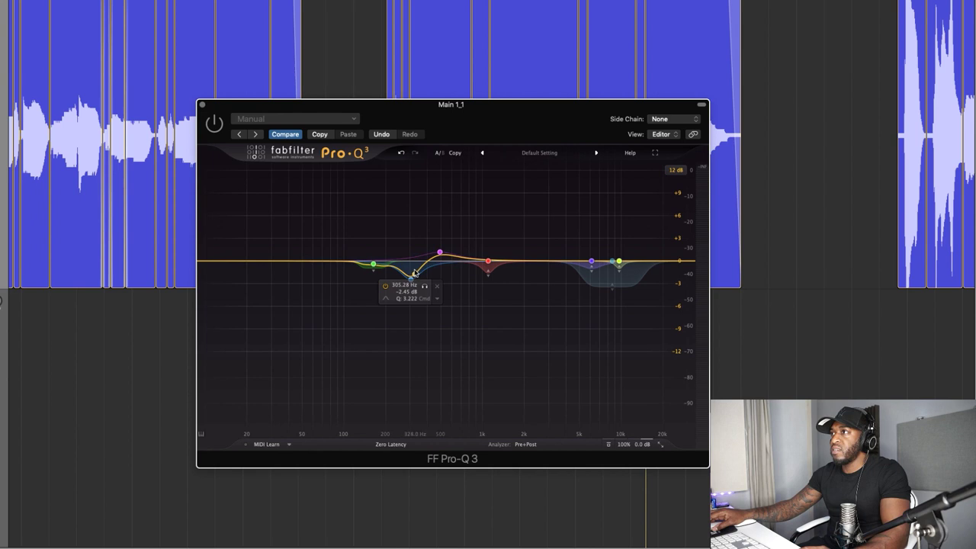
Review the Pro-Q 3's low-mid bands and dynamic high bands, and enable the EQ while auditioning the vocal.
left_click_drag(323, 226, 516, 314)
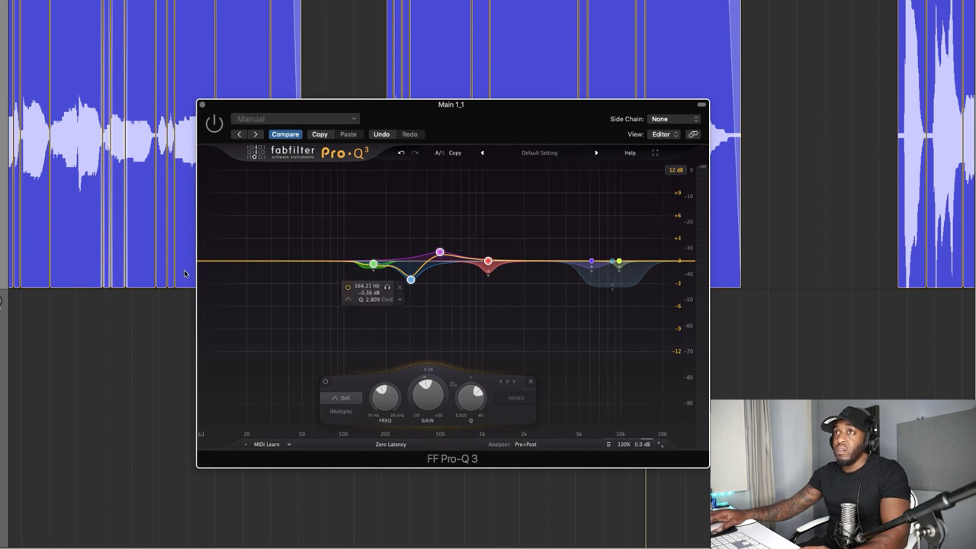
left_click(610, 288)
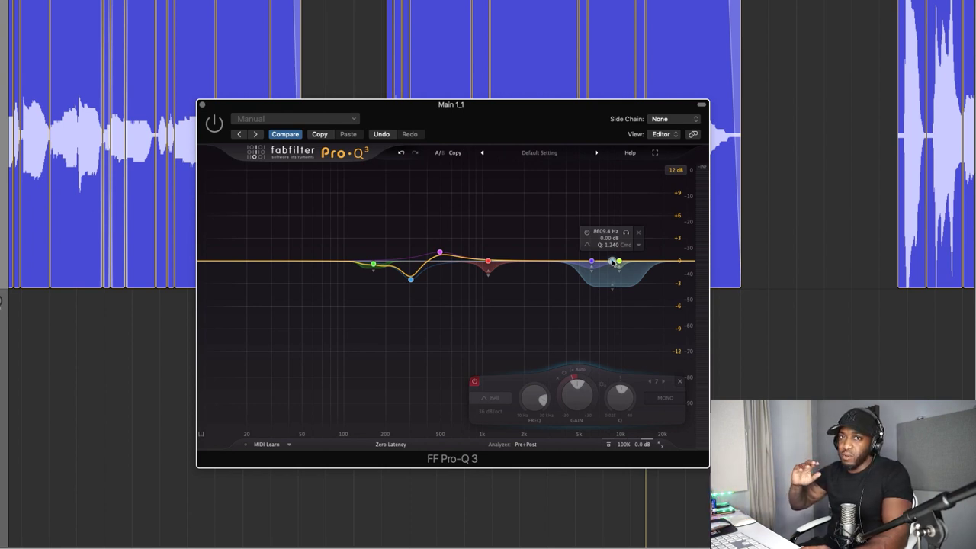
left_click_drag(583, 253, 627, 274)
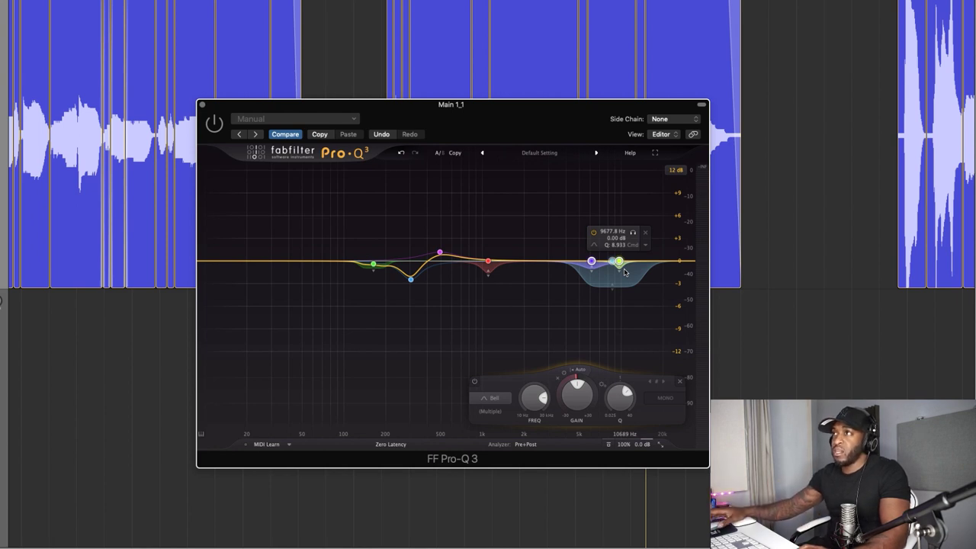
key("space")
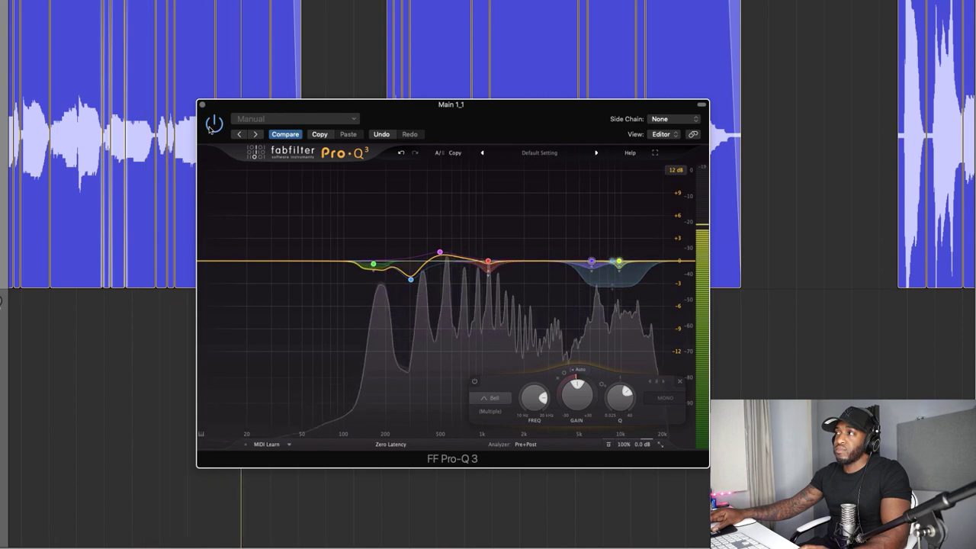
mouse_move(591, 261)
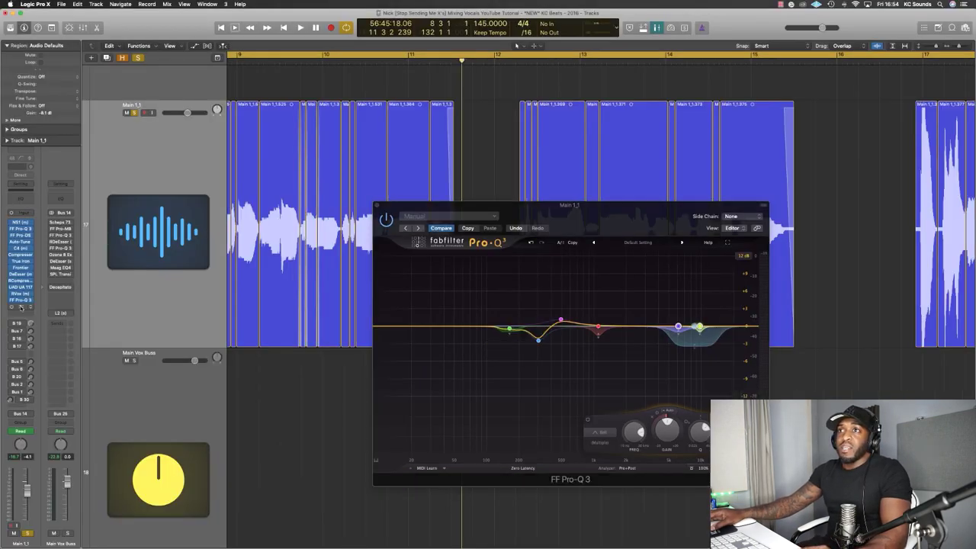
Open the RS56 on Main 1_1, close the Pro-Q 3 behind it, enable the RS56, and close its window.
left_click(21, 306)
left_click_drag(668, 273, 515, 251)
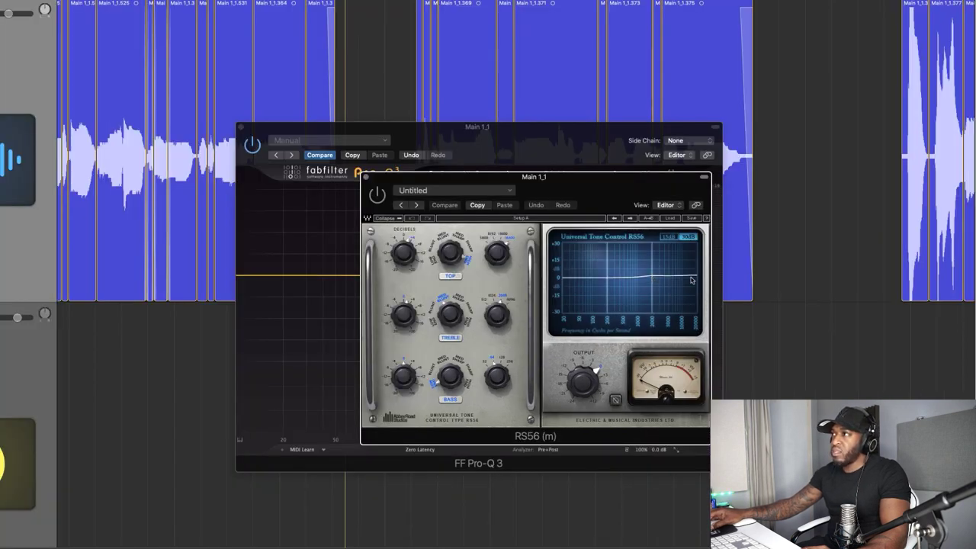
left_click(367, 178)
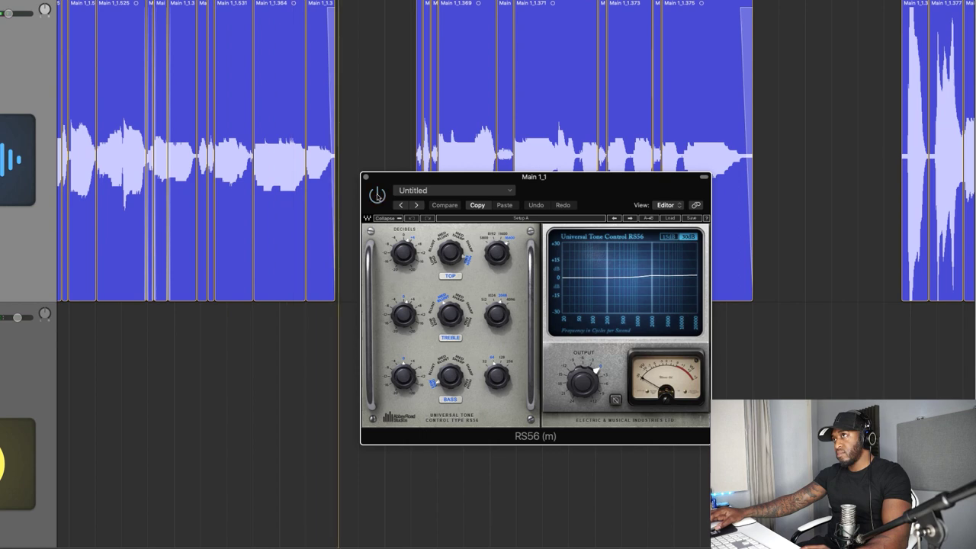
left_click(366, 177)
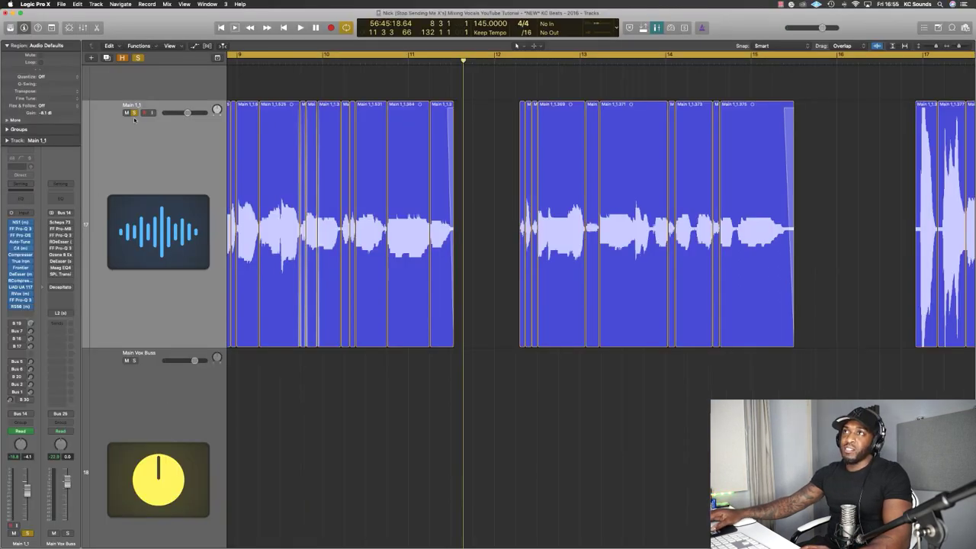
Unsolo Main 1_1 and enable its P MIX send, auditioning the mix while toggling the P MIX channel's mute.
left_click(134, 113)
key("space")
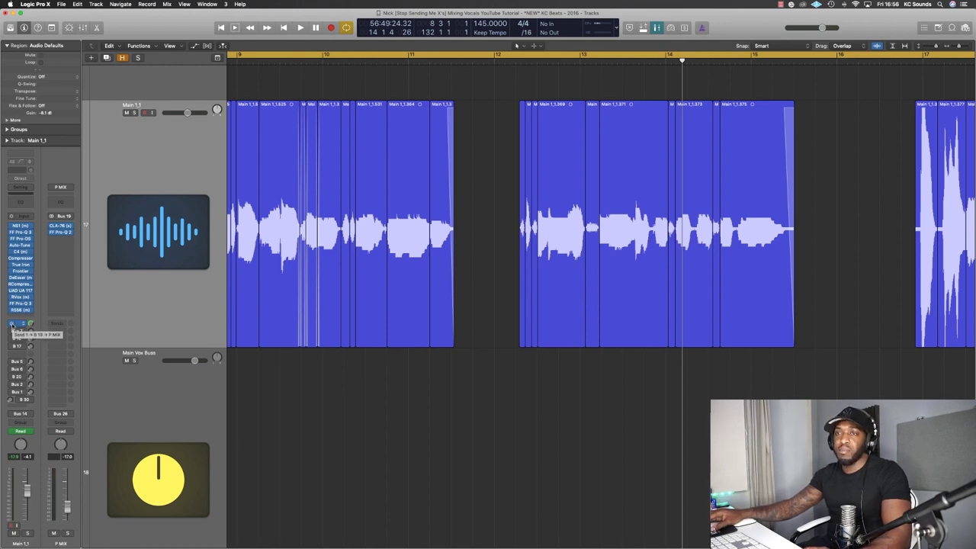
key("space")
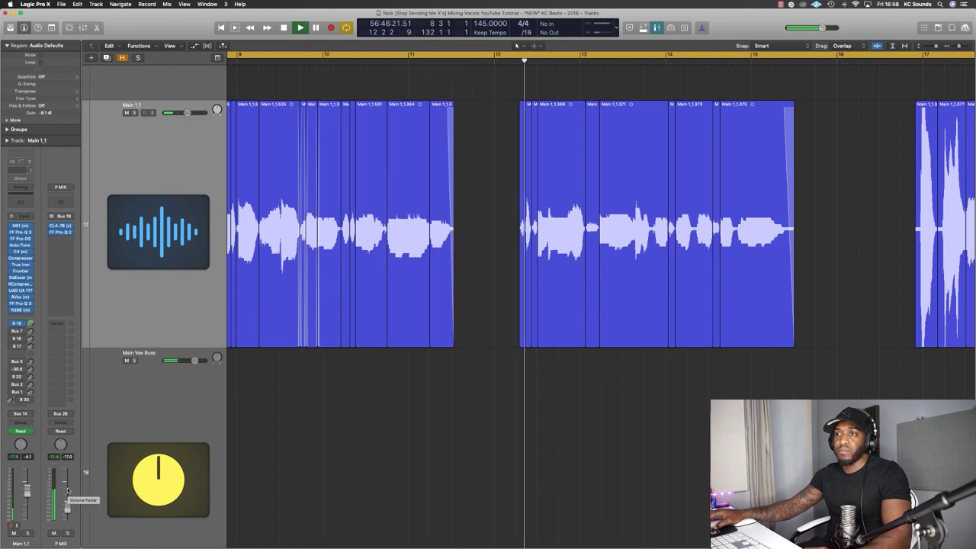
left_click(53, 533)
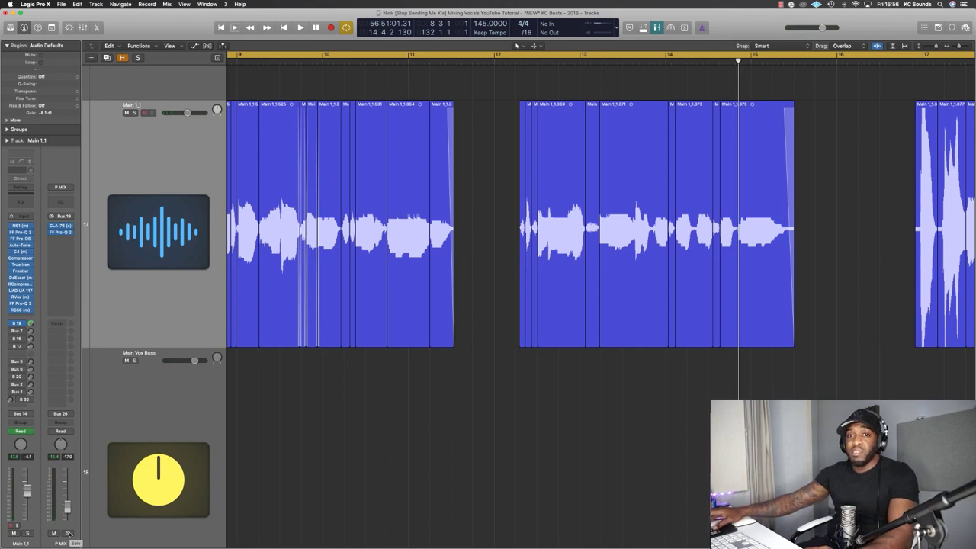
Enable the Bus 7 send on Main 1_1, examine the Doubler4 settings on the centre channel, and close the plug-in.
left_click(21, 332)
left_click(39, 312)
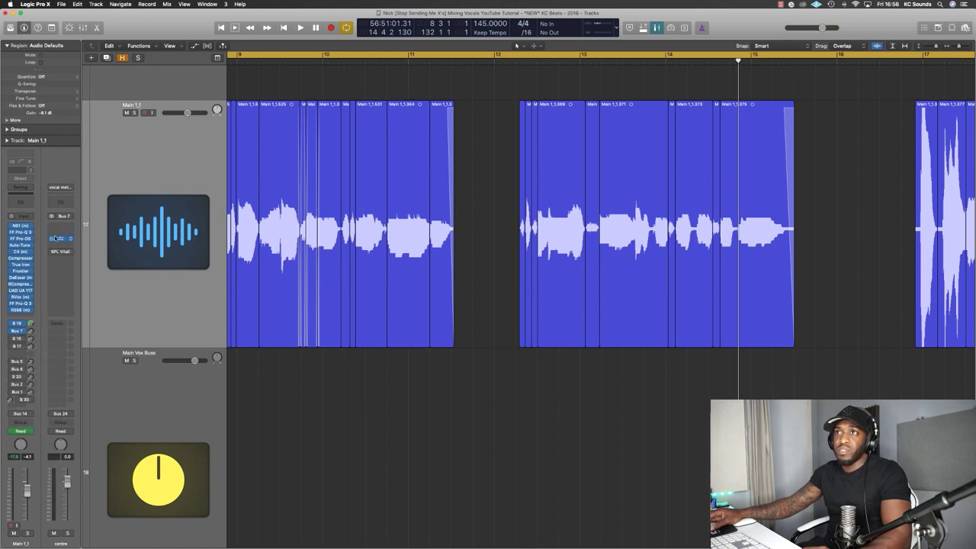
left_click(61, 240)
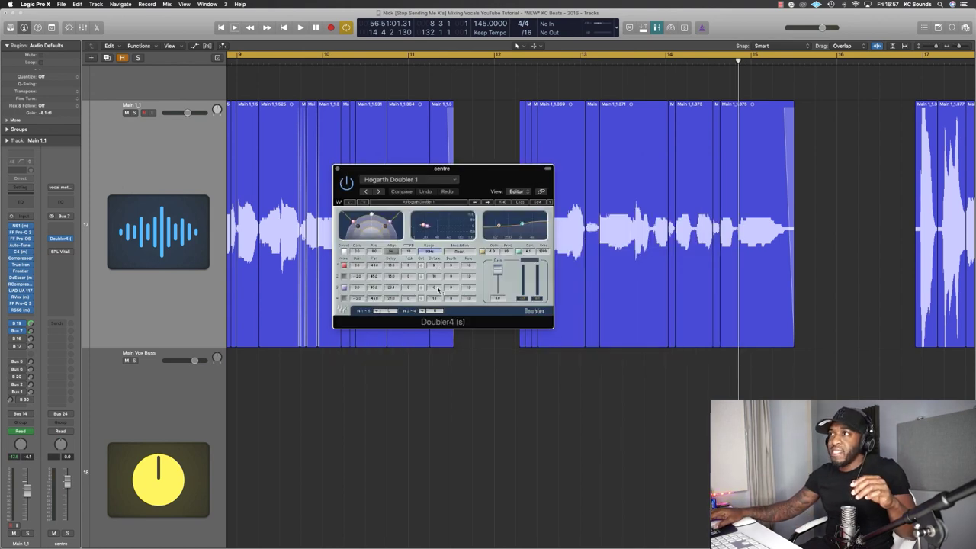
key("super+w")
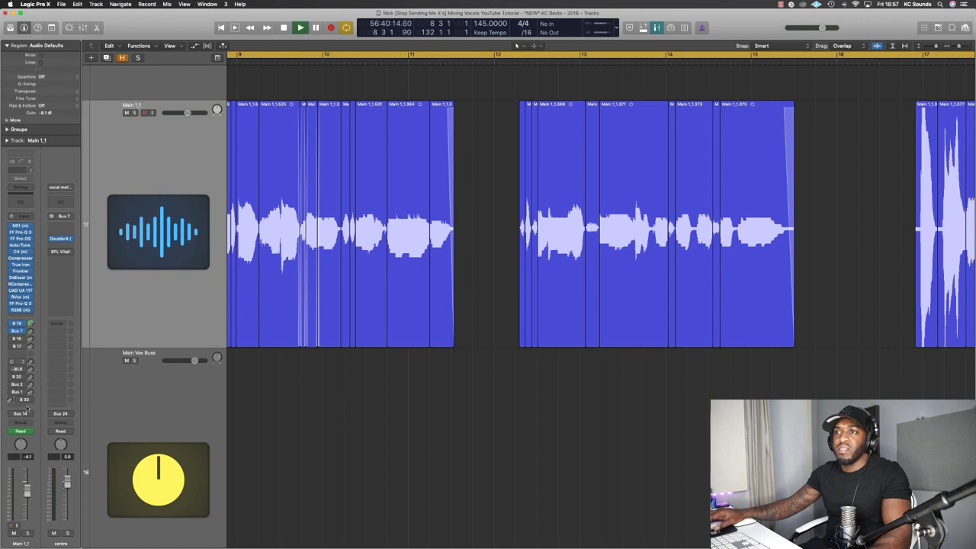
Solo the centre channel and Main 1_1 during playback to audition the vocal with its doubler.
left_click(68, 532)
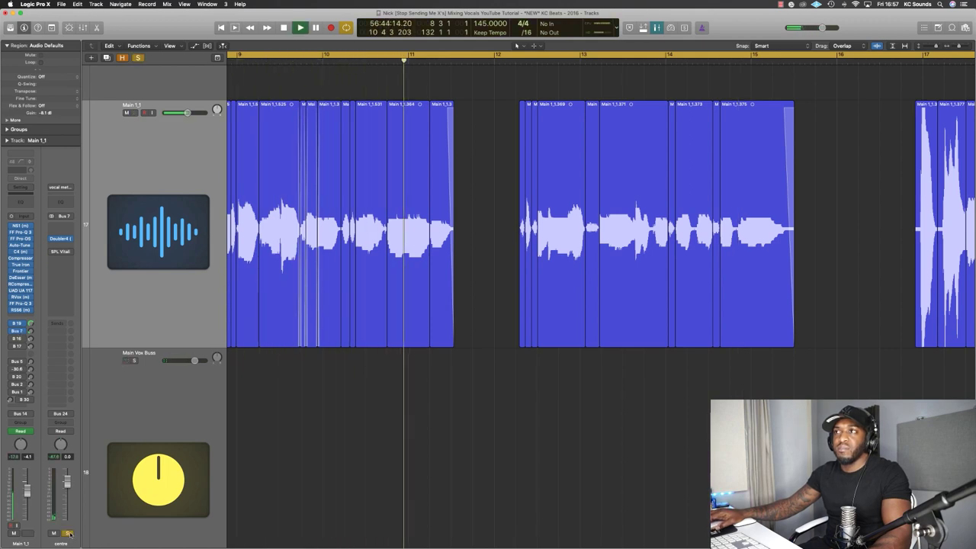
left_click(28, 533)
key("space")
key("space")
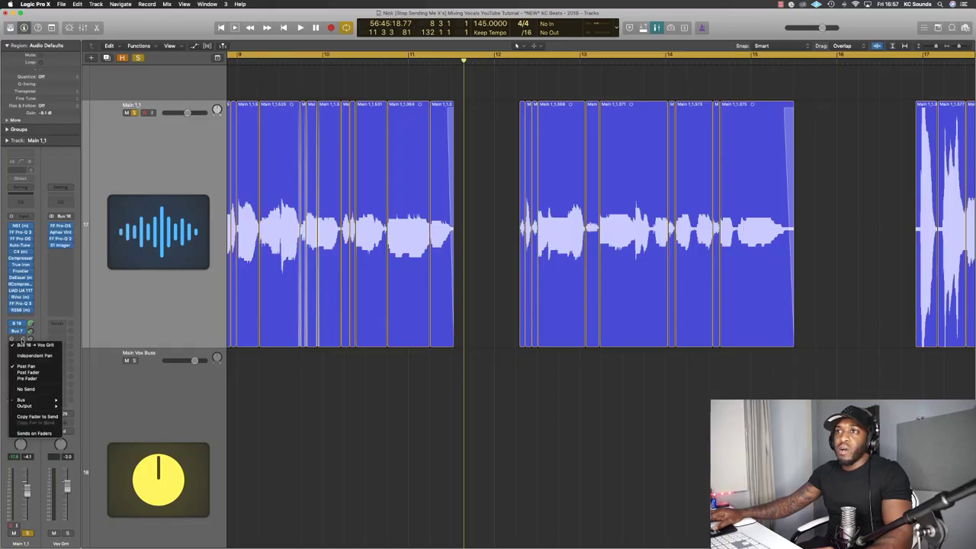
Open the Pro-DS and Aphex Vintage Exciter on the Vox Grit channel and arrange their windows in clear view.
left_click(42, 331)
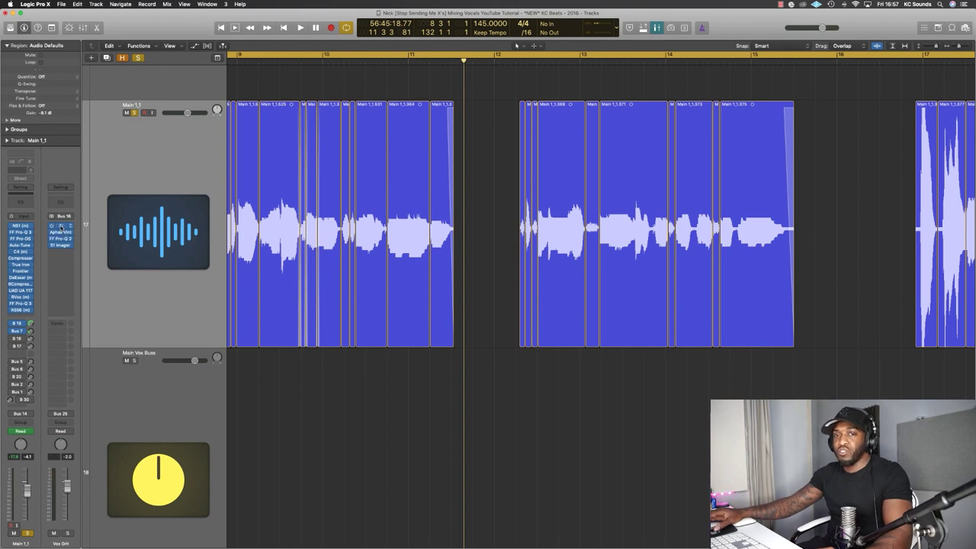
left_click(60, 226)
left_click_drag(160, 31, 552, 227)
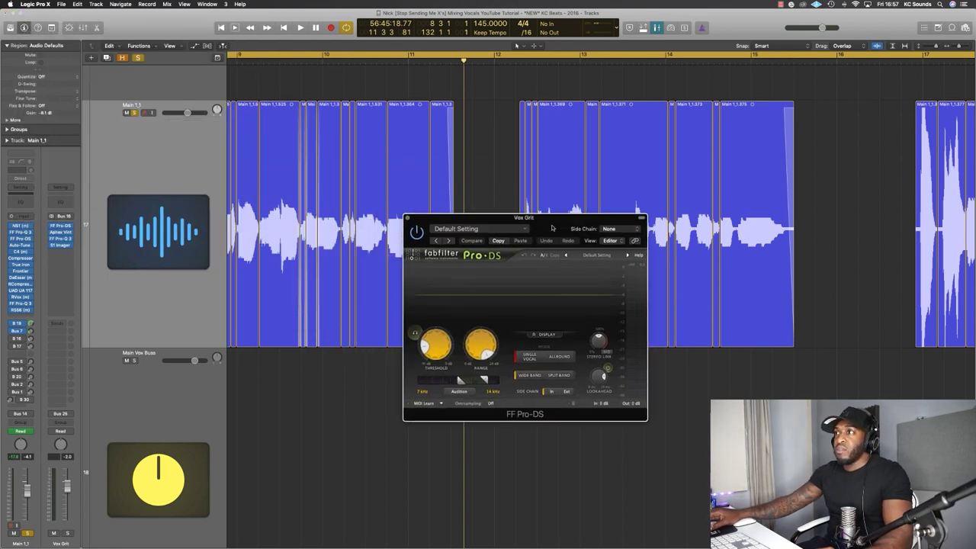
left_click(61, 233)
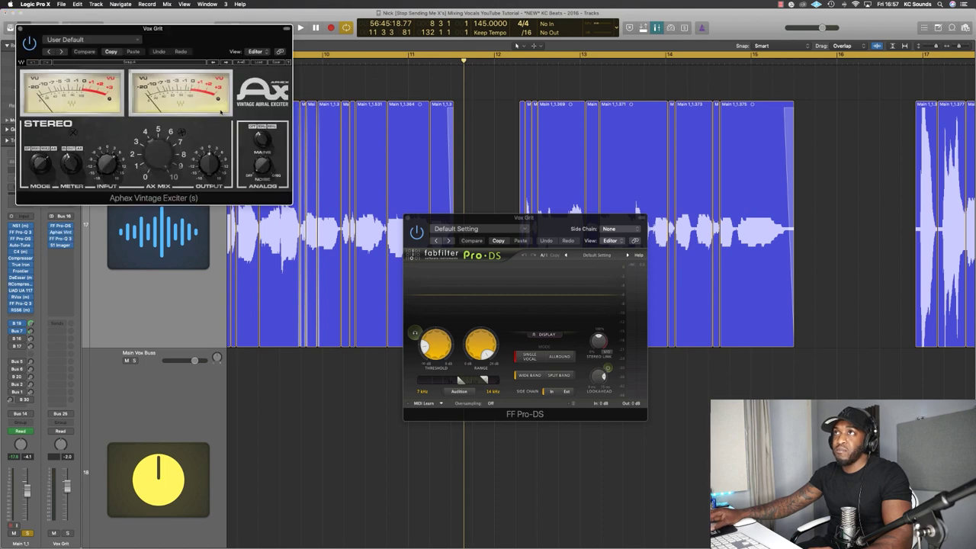
left_click_drag(221, 112, 605, 107)
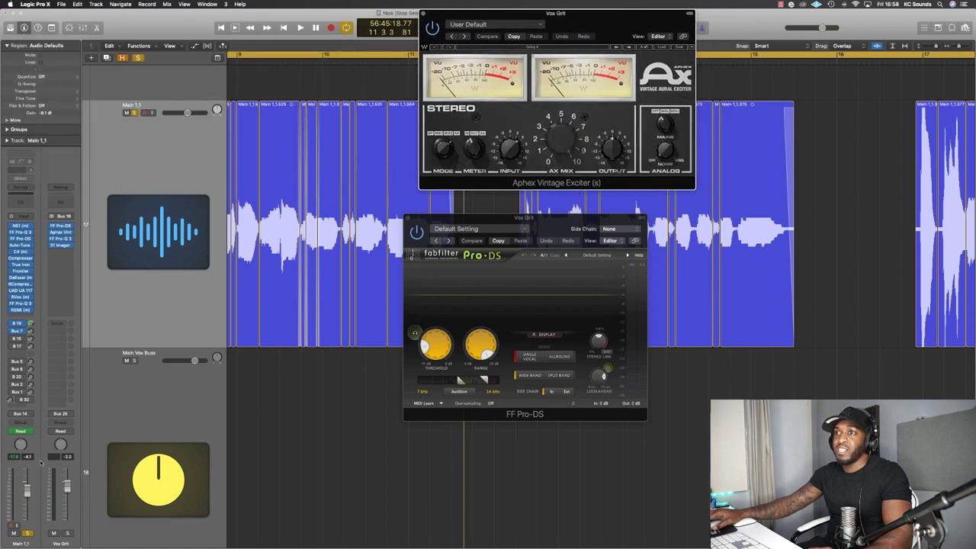
Open the Pro-Q 3 on Vox Grit, inspect its EQ bands, and move its window beside the other plug-ins.
left_click(60, 239)
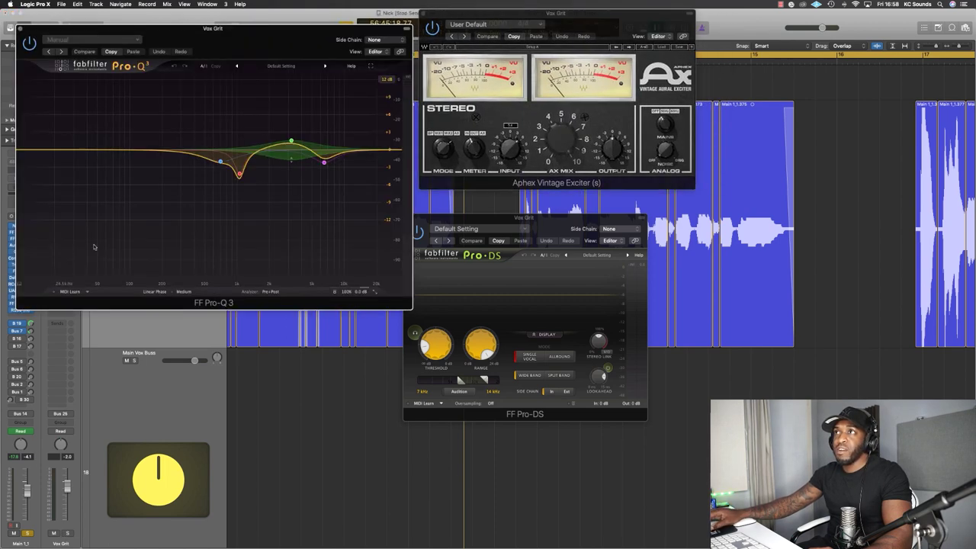
left_click(239, 174, "alt")
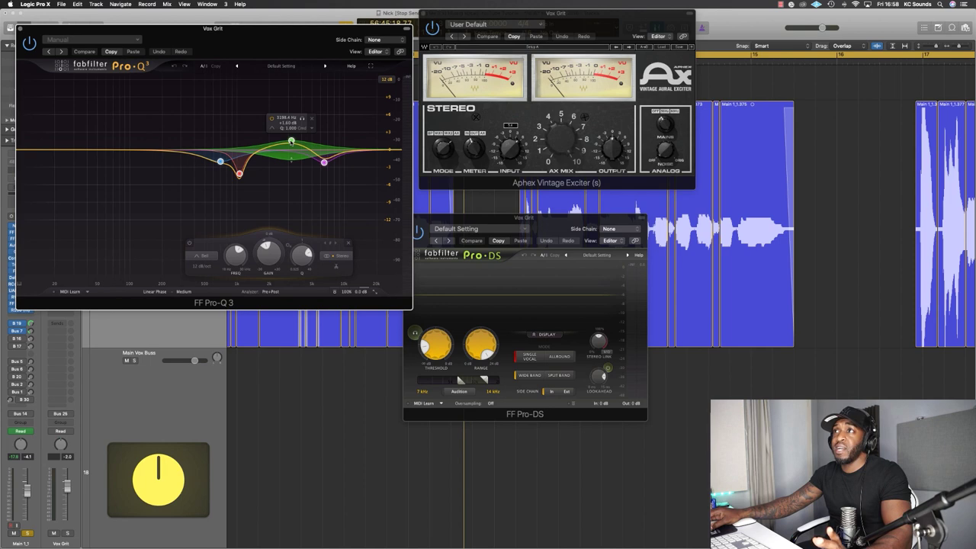
left_click(239, 174, "alt")
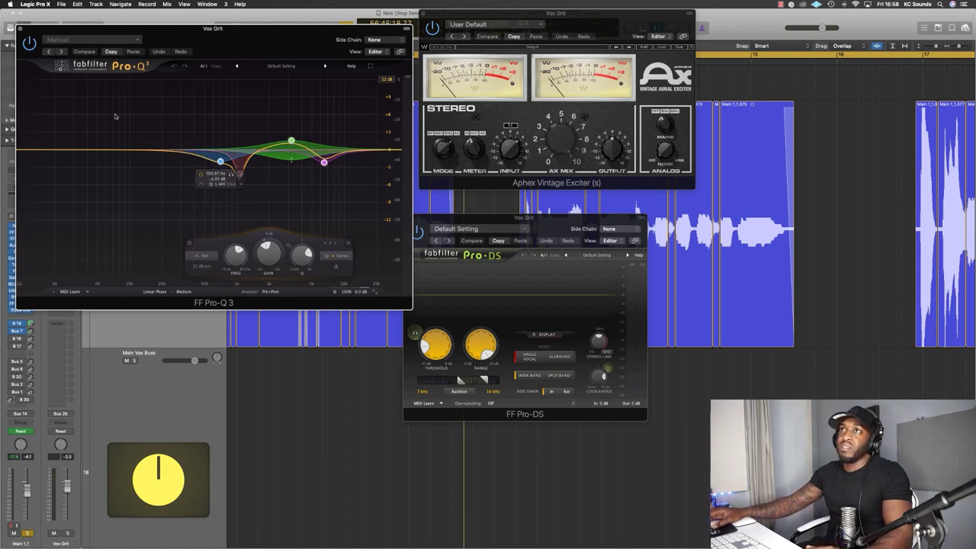
left_click_drag(214, 28, 715, 215)
Enable the Vox Grit send on Main 1_1 while auditioning the vocal, toggling the Vox Grit channel's solo.
key("space")
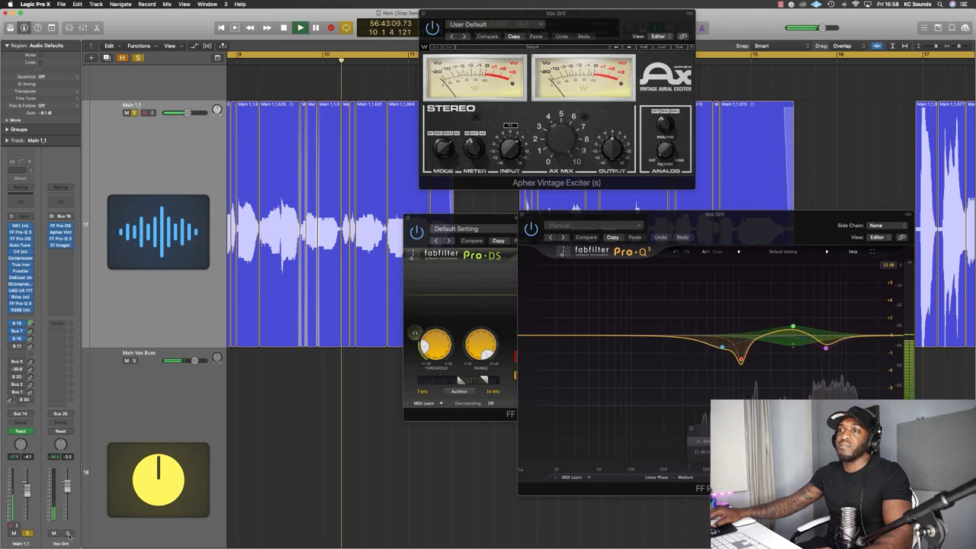
left_click(550, 192)
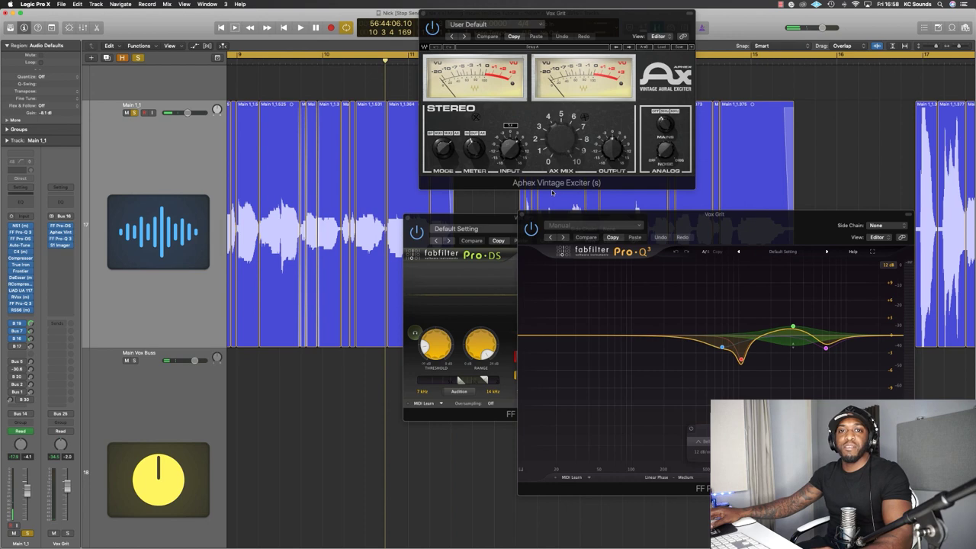
key("space")
left_click(67, 533)
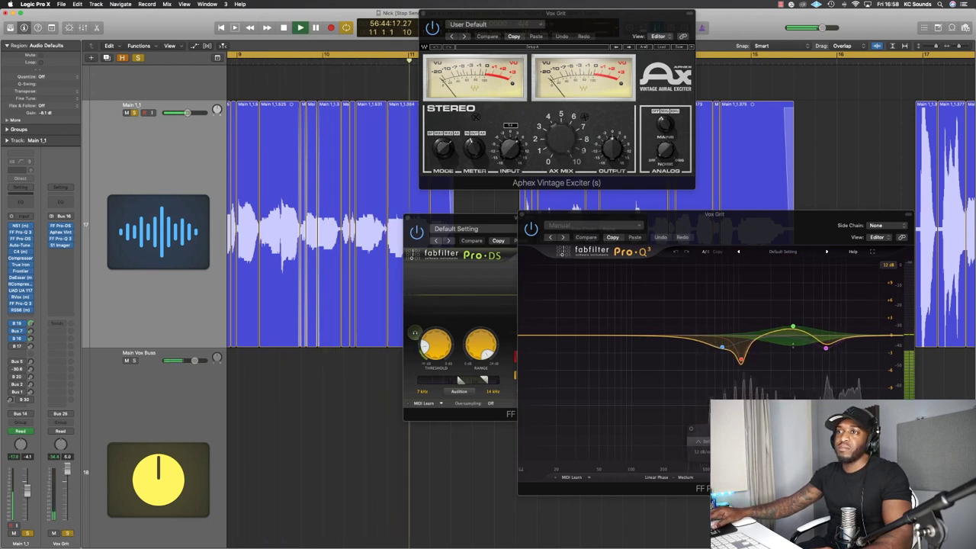
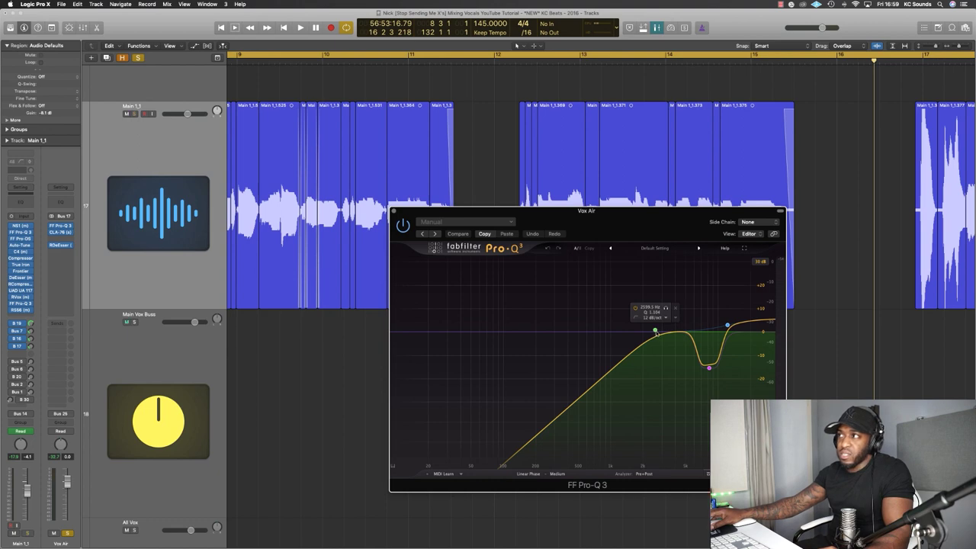
Inspect the Pro-Q 3 EQ bands on the Vox Air channel and set the display range to 12 dB.
left_click(709, 368)
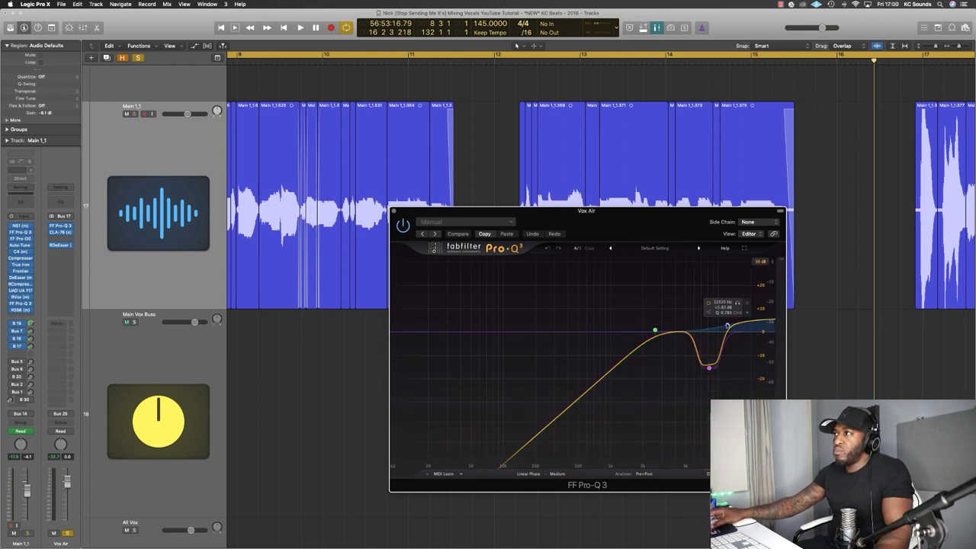
left_click(760, 261)
left_click(767, 286)
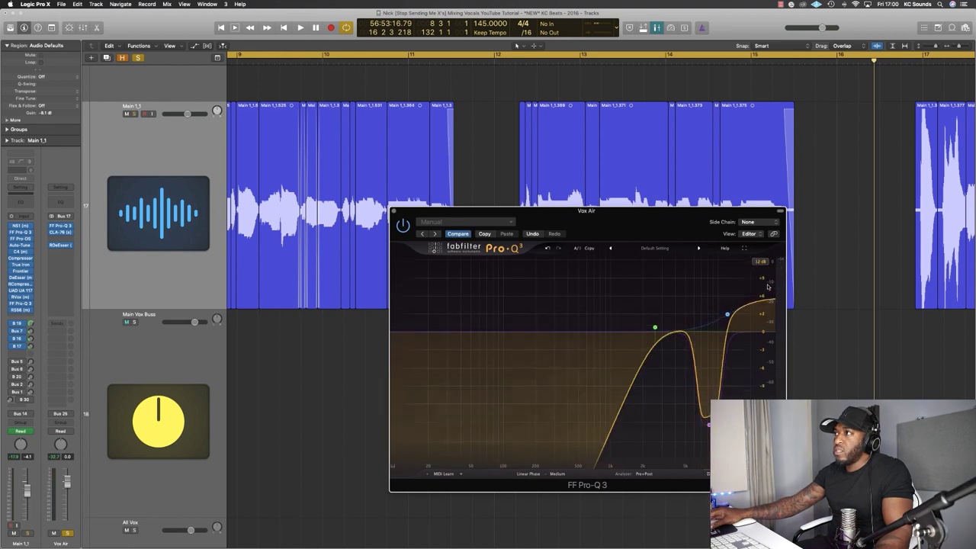
left_click(728, 314)
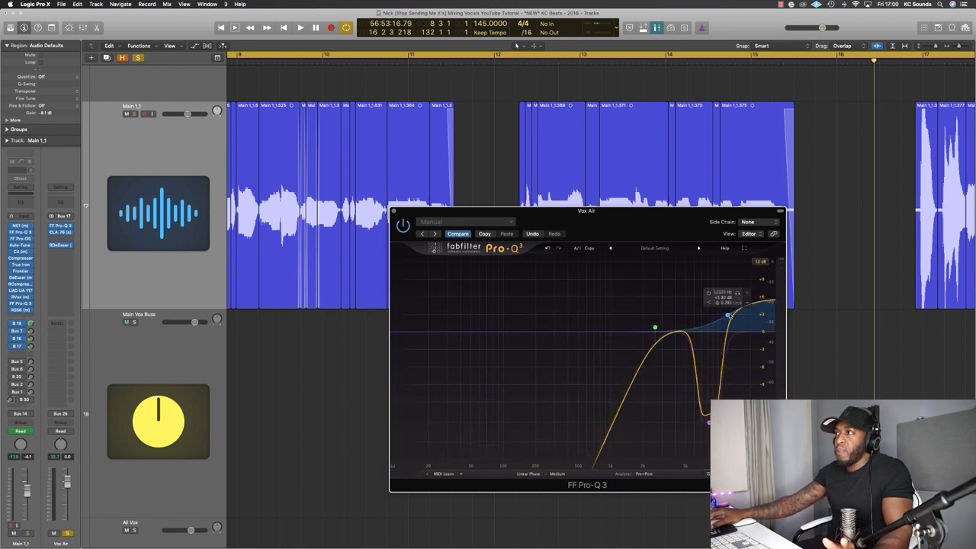
Close the Pro-Q 3 on Vox Air, open its RDeEsser and move that window below the vocal regions.
left_click(60, 226)
left_click(60, 244)
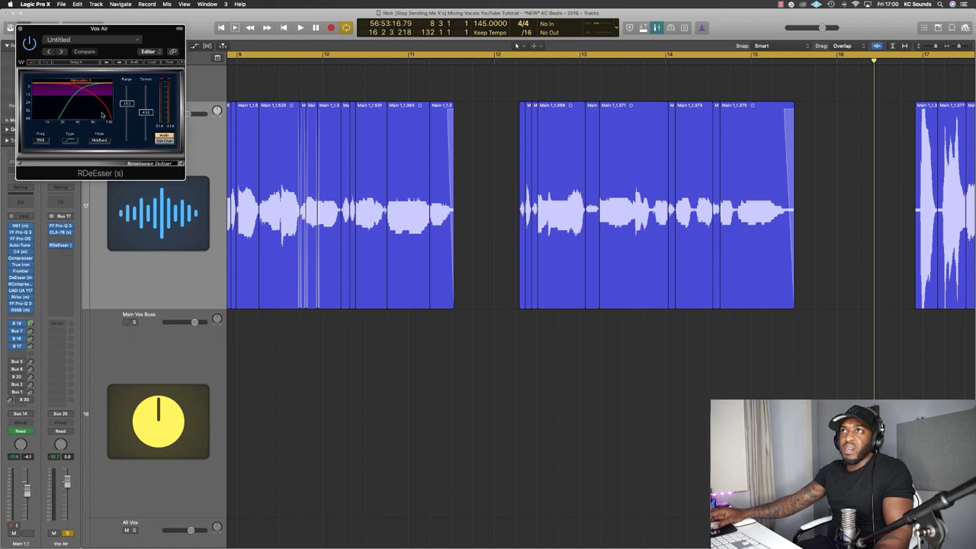
left_click_drag(99, 28, 554, 314)
Audition Vox Air during playback, soloing Main 1_1 alongside it, and close the RDeEsser after stopping.
key("space")
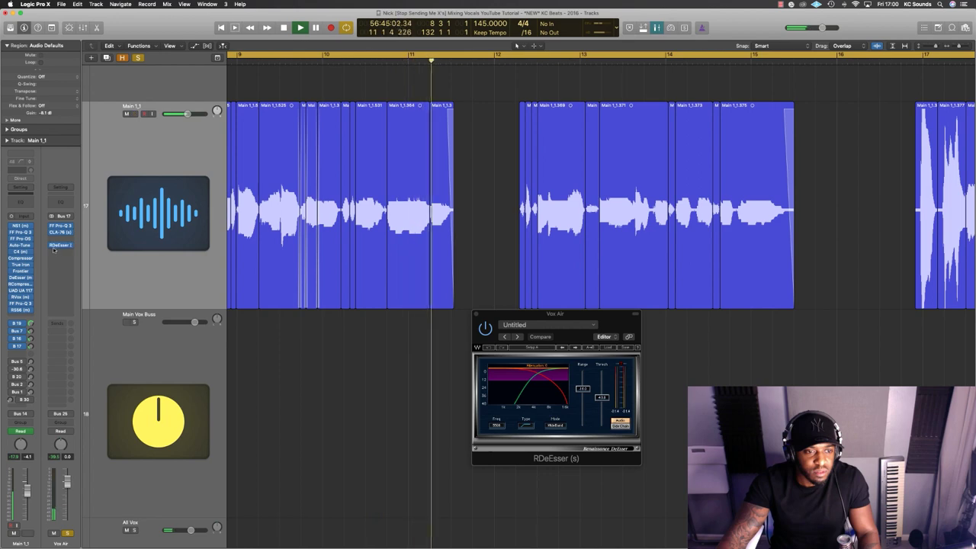
left_click(27, 532)
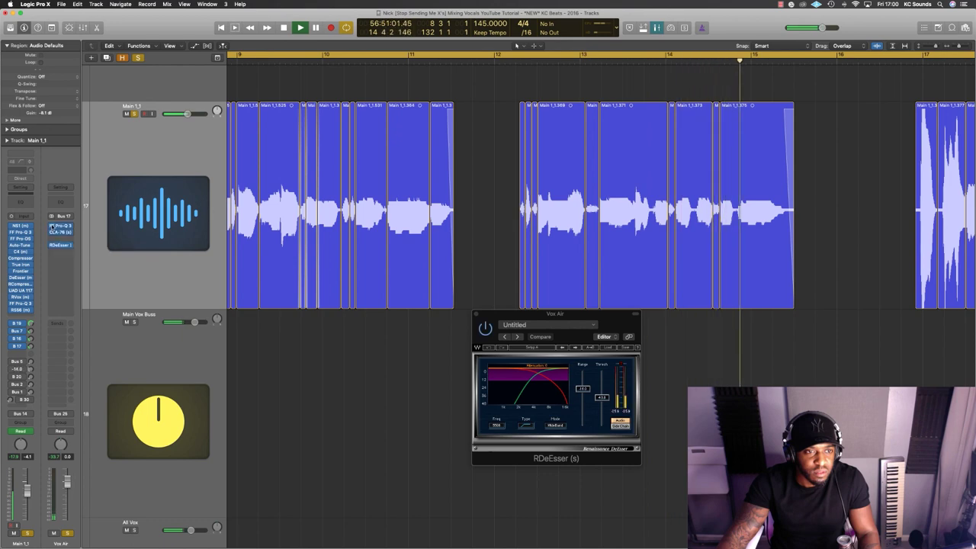
key("space")
left_click(477, 313)
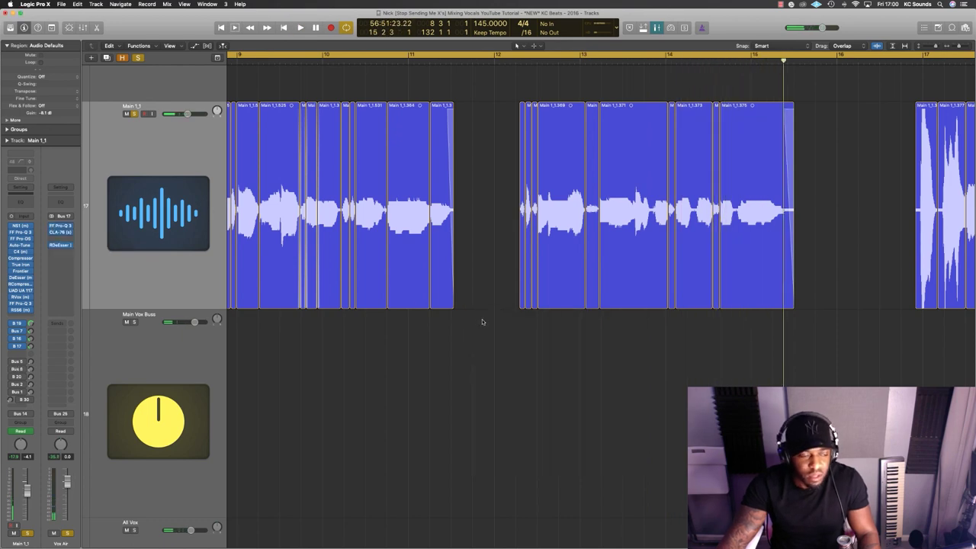
Check the destinations of Main 1_1's disabled sends: Bus 5, Bus 6, Bus 20, Bus 2 and Bus 30.
left_click(22, 361)
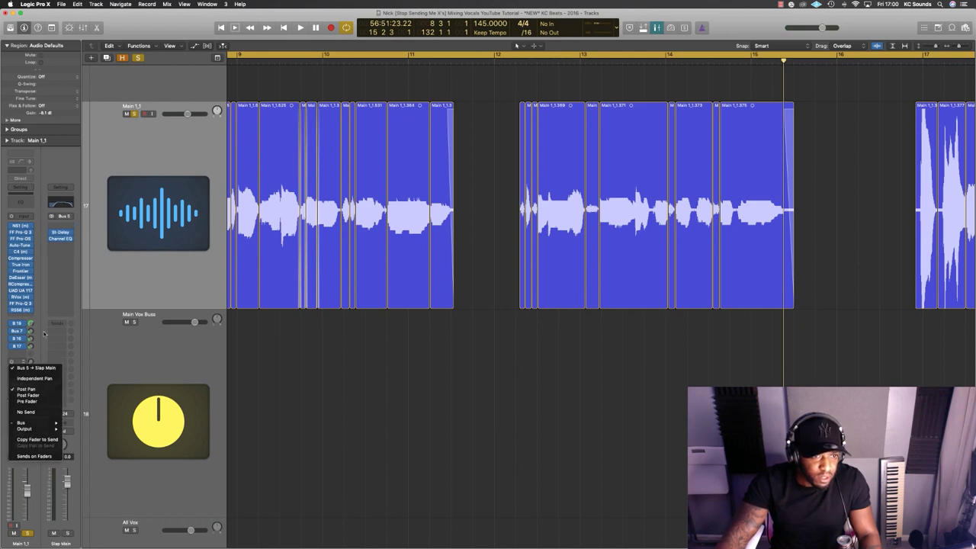
left_click(27, 385)
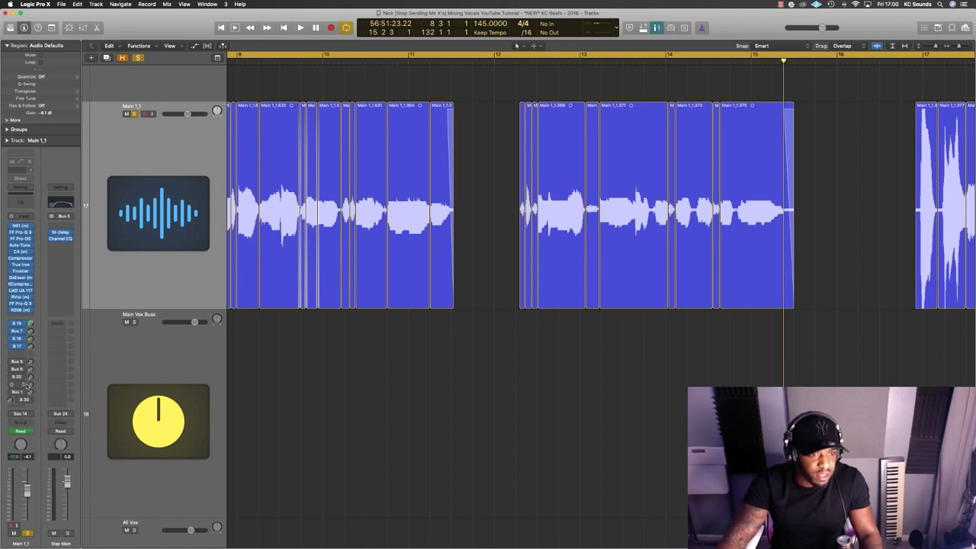
left_click(21, 370)
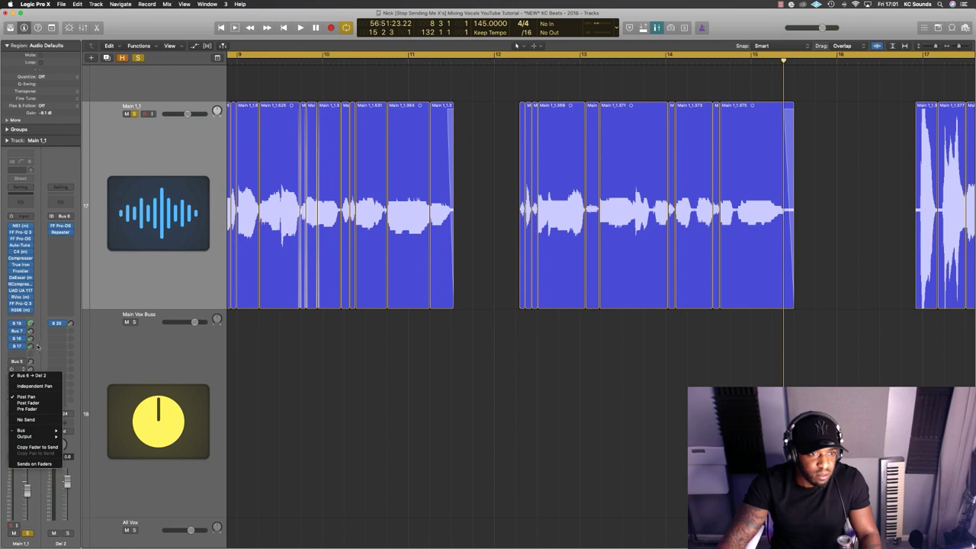
left_click(20, 385)
left_click(21, 377)
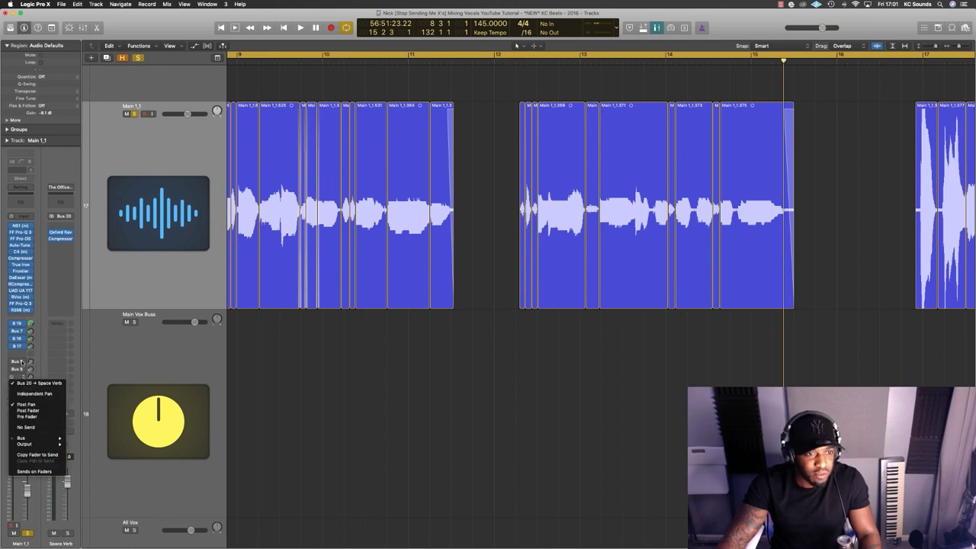
left_click(45, 359)
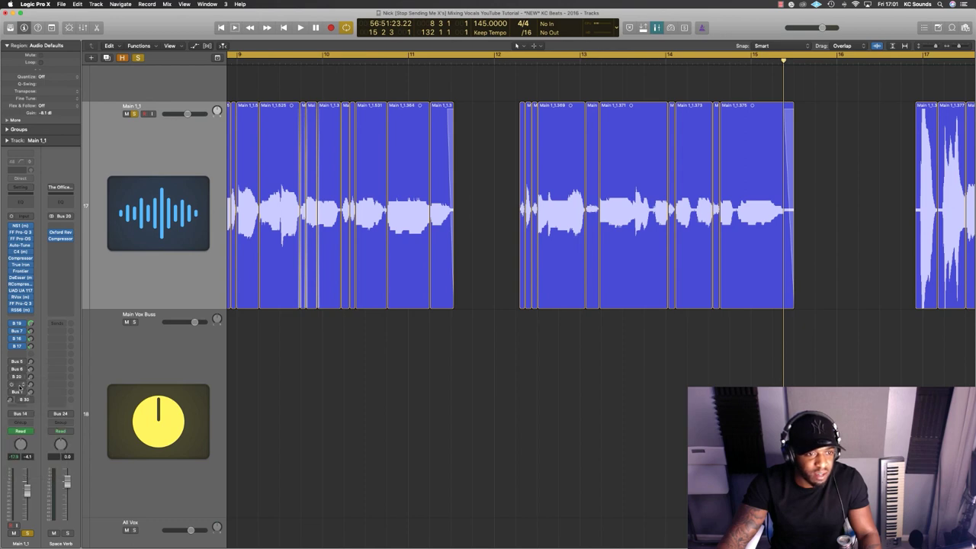
left_click(21, 385)
left_click(48, 372)
left_click(29, 399)
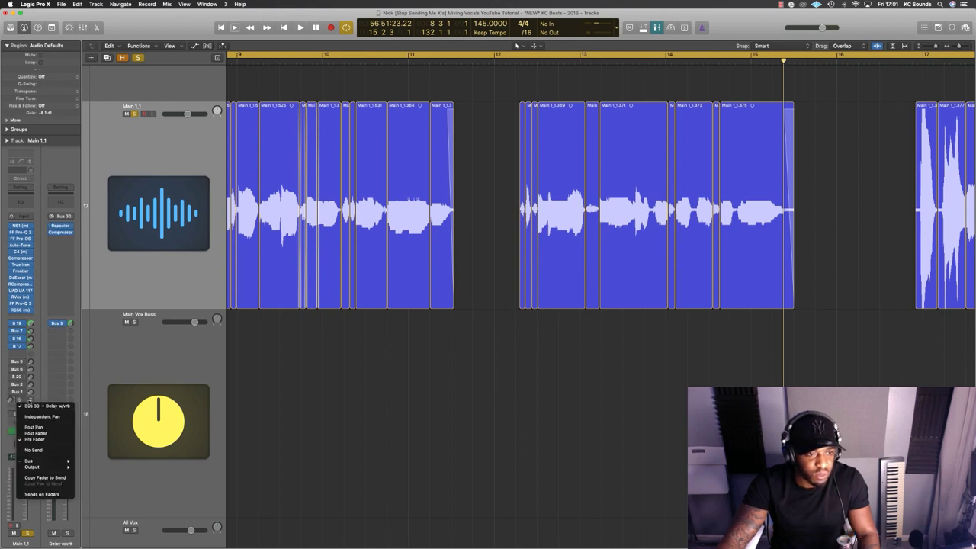
left_click(39, 385)
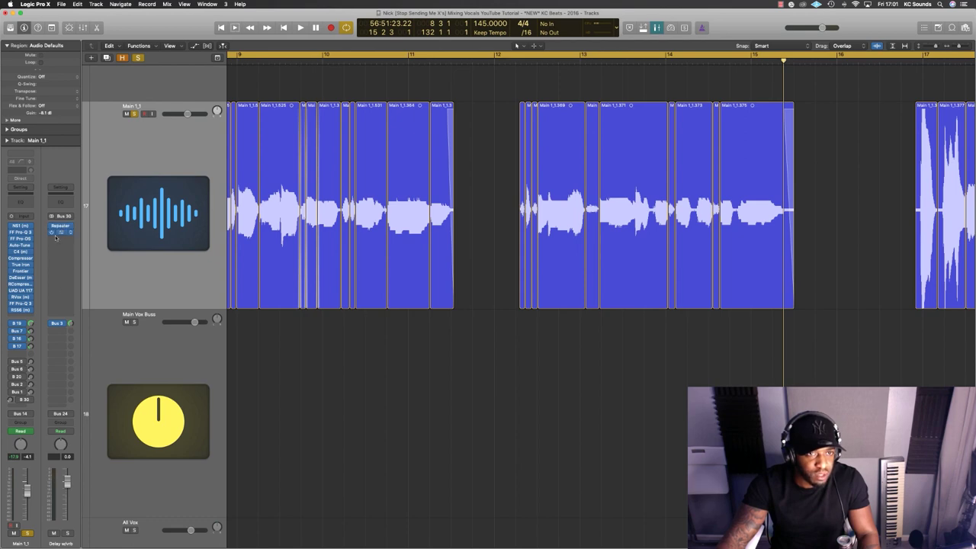
Open the Compressor on the Delay w/vrb channel in clear view, examine its side-chain settings and close it.
left_click(61, 231)
left_click_drag(312, 35, 698, 196)
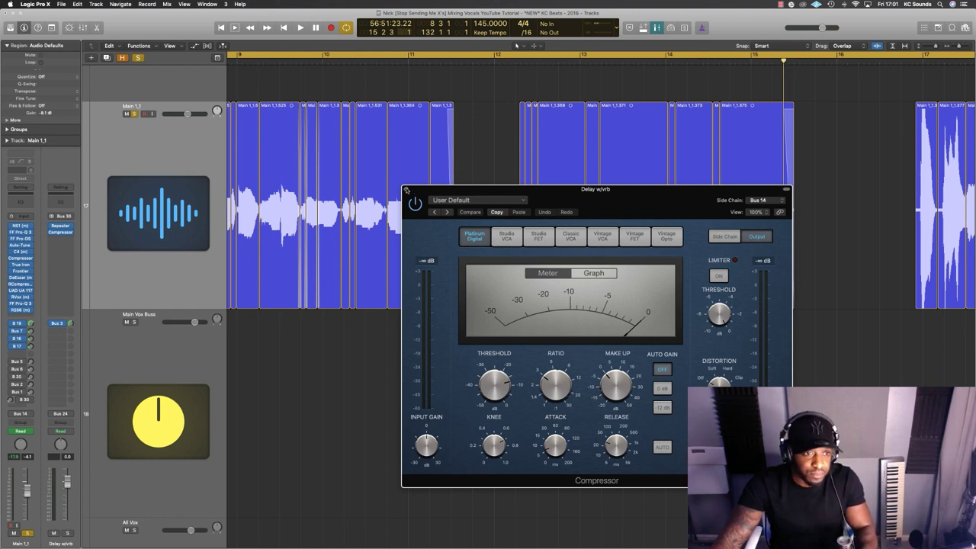
left_click(406, 190)
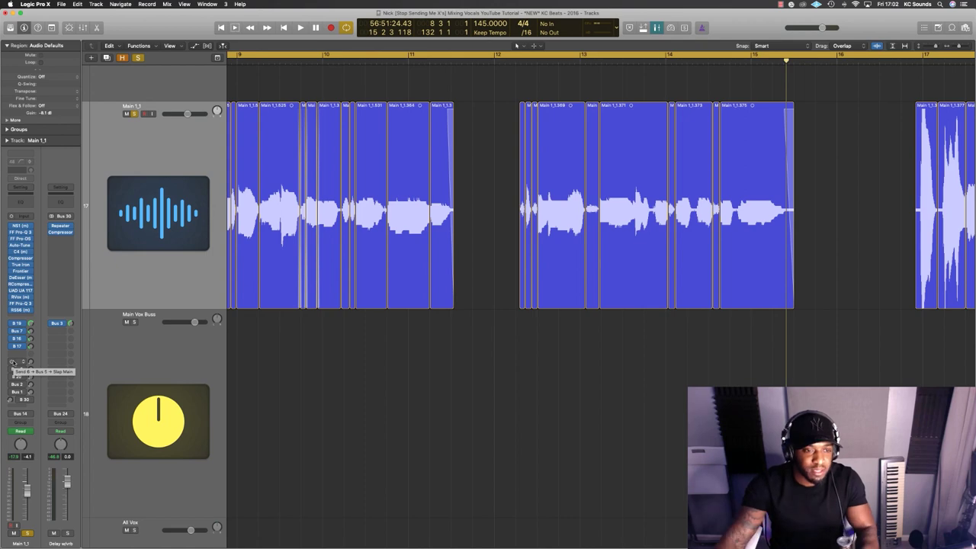
Enable all of Main 1_1's effect sends and play the full mix, switching the sends off and on to compare.
key("space")
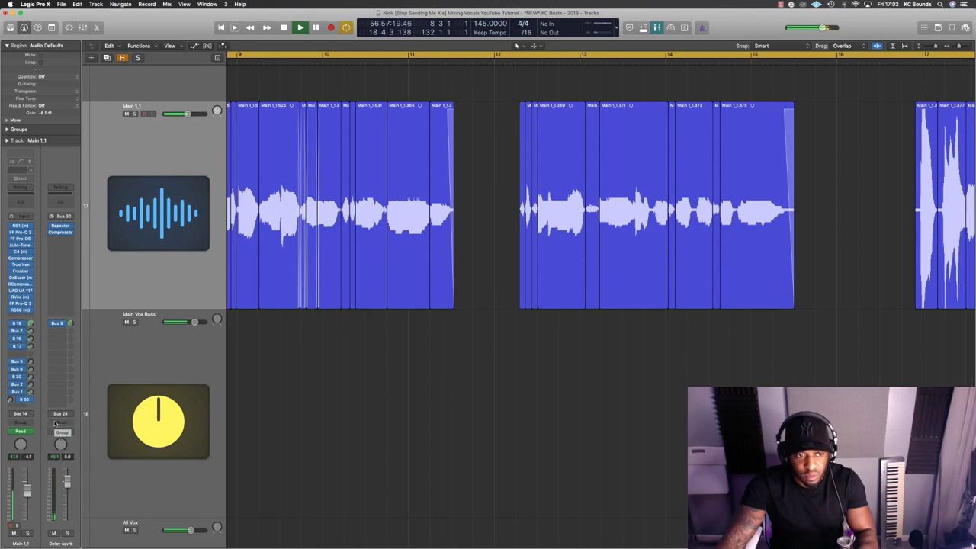
key("space")
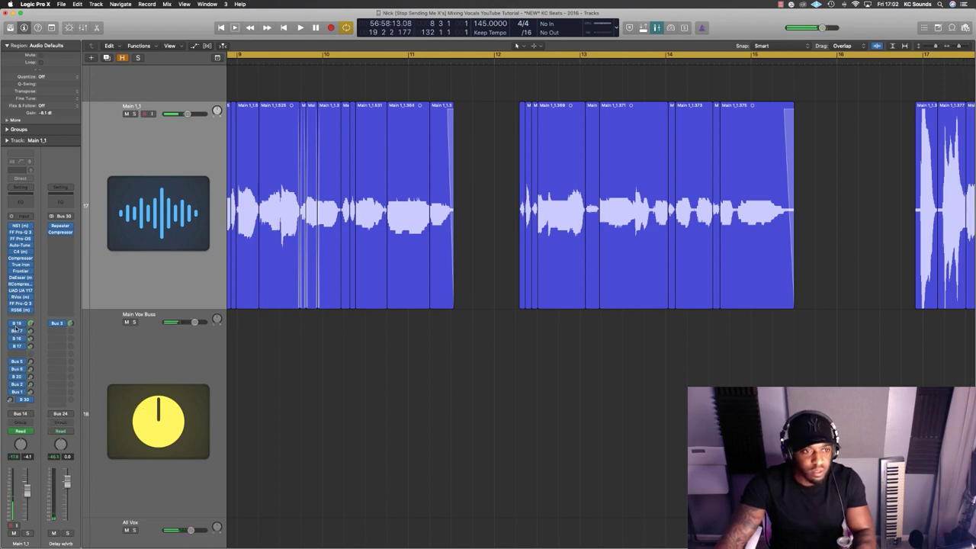
key("space")
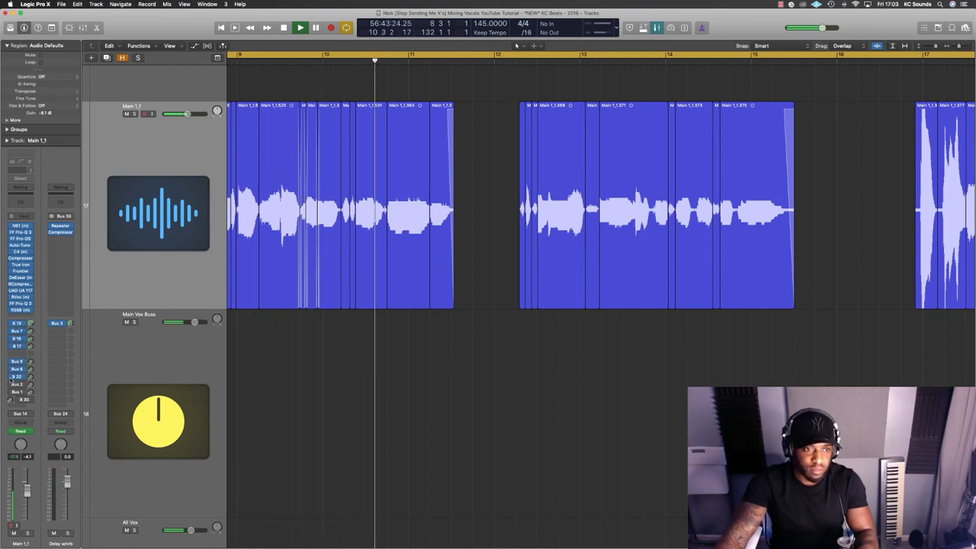
left_click(22, 399)
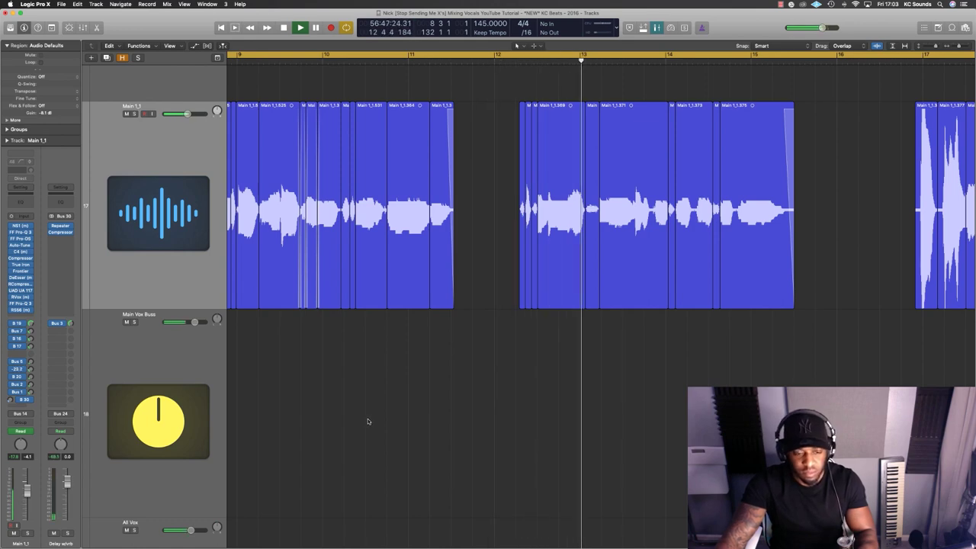
left_click(10, 324)
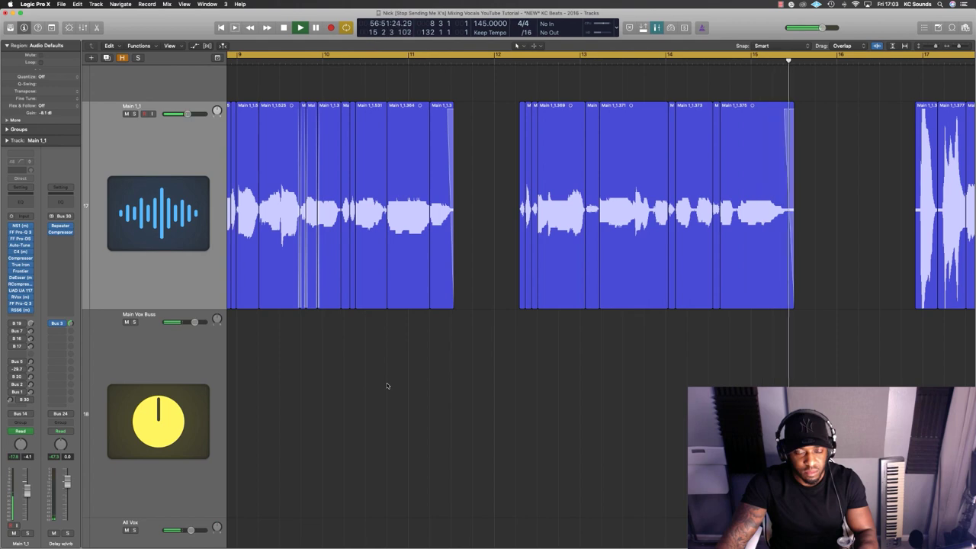
key("space")
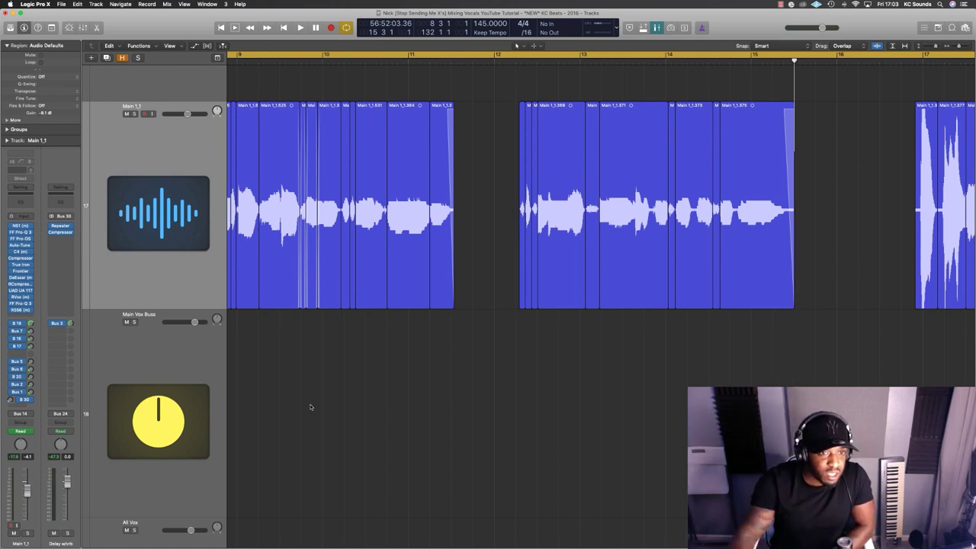
Show the mixer, select the Main Vox Buss channel, and enable and open its Scheps 73.
key("x")
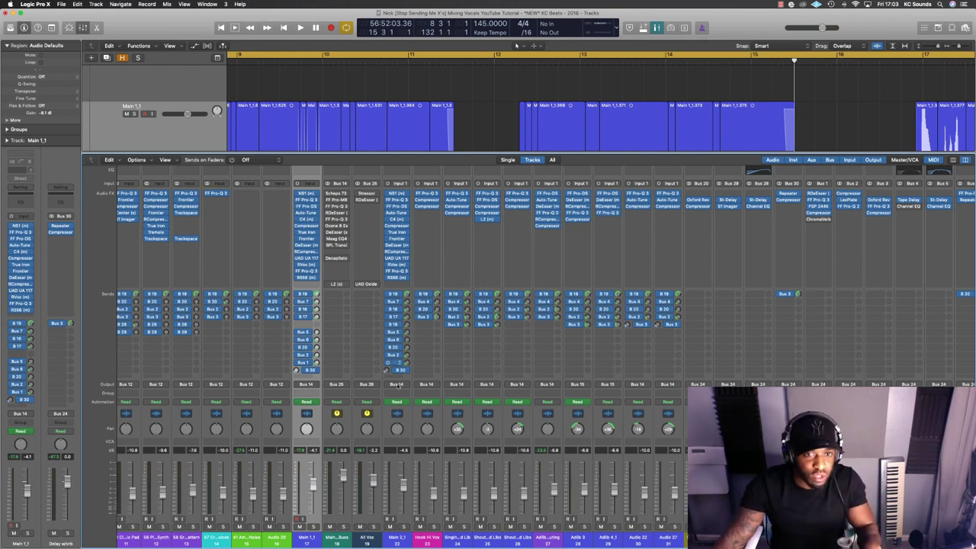
left_click(329, 354)
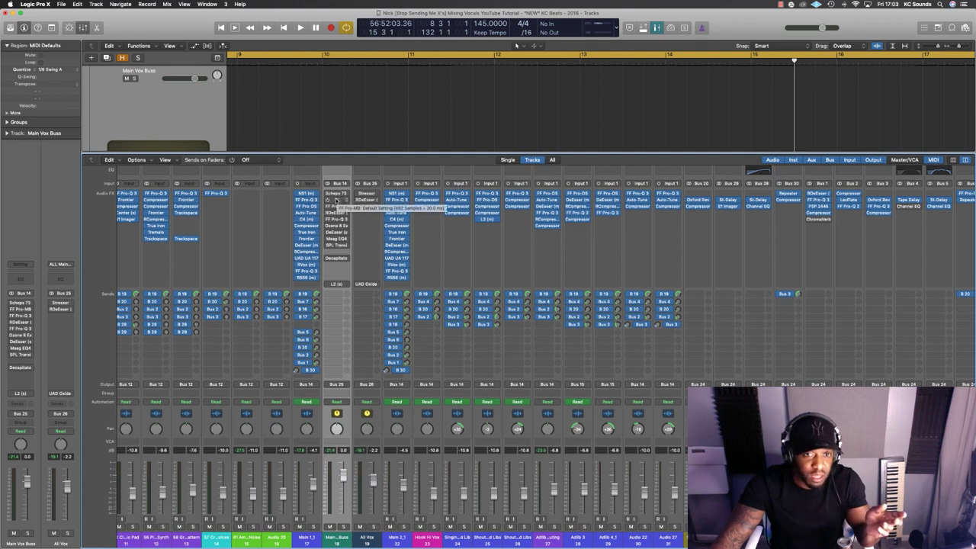
left_click(334, 193)
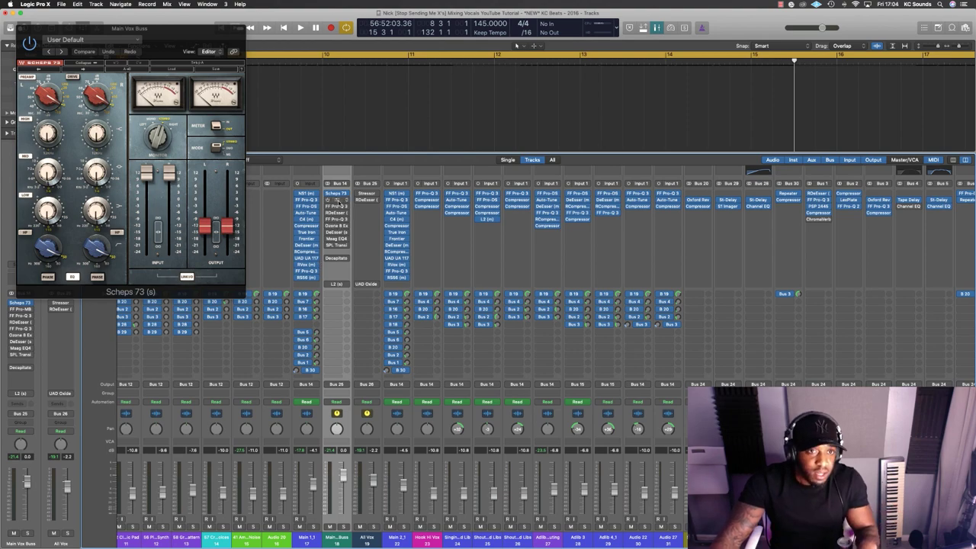
View the Pro-MB on Main Vox Buss, close the Scheps 73, and enable the Pro-MB with its window open.
left_click(337, 201)
left_click_drag(131, 41, 481, 61)
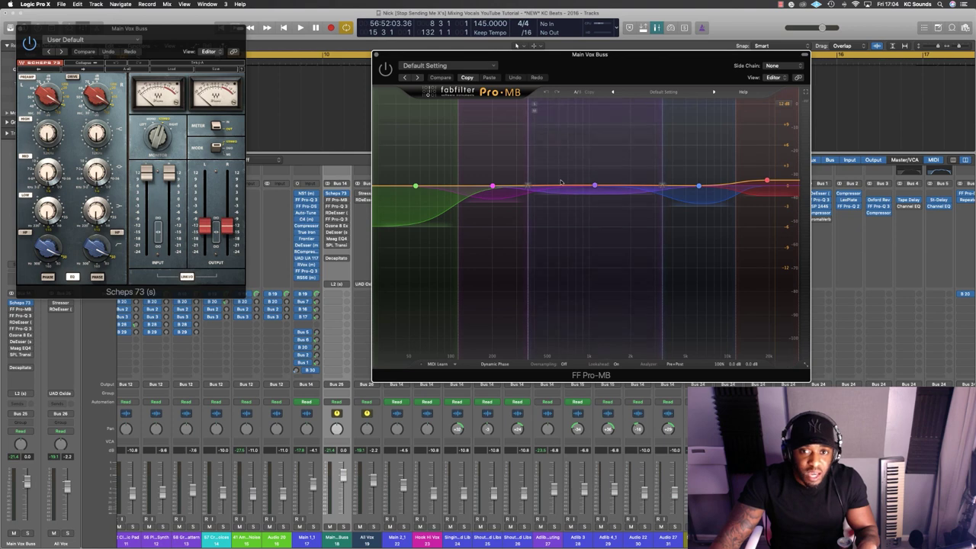
left_click(23, 29)
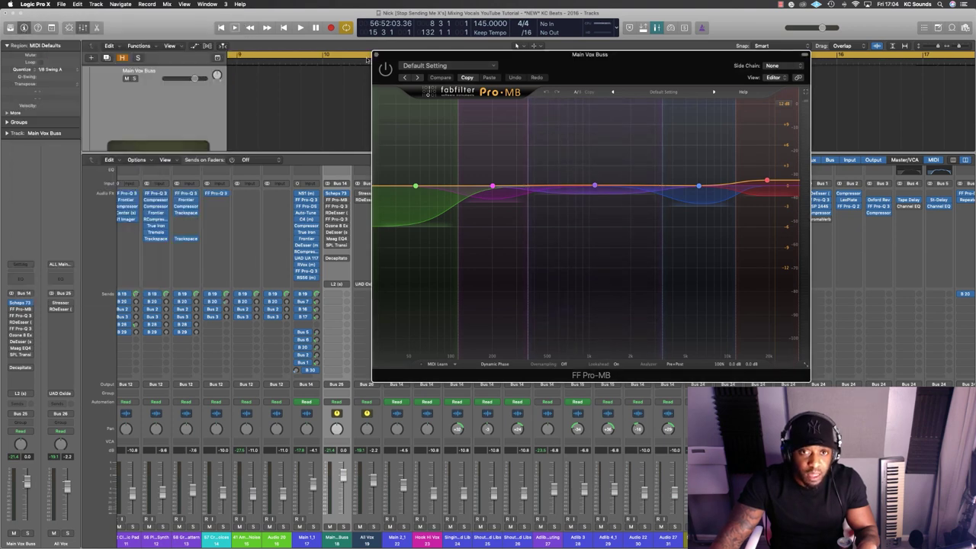
left_click(376, 57)
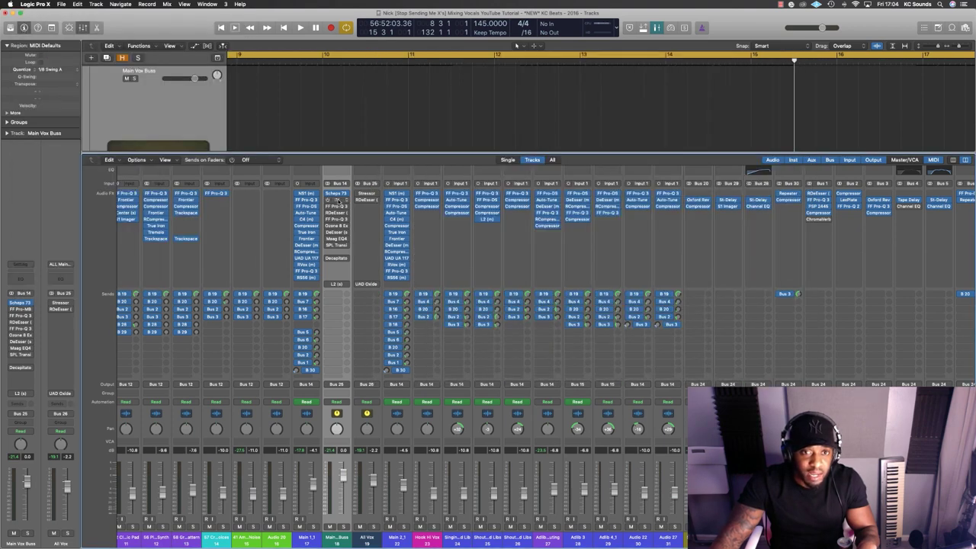
left_click(337, 200)
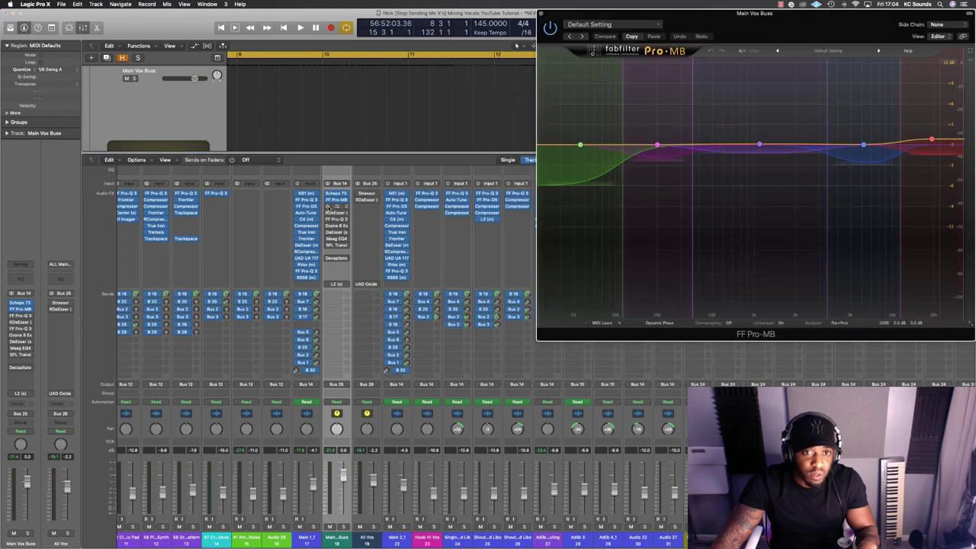
Enable the first Pro-Q 3 on Main Vox Buss, set its display range to 30 dB, and move it below the Pro-MB.
left_click(336, 206)
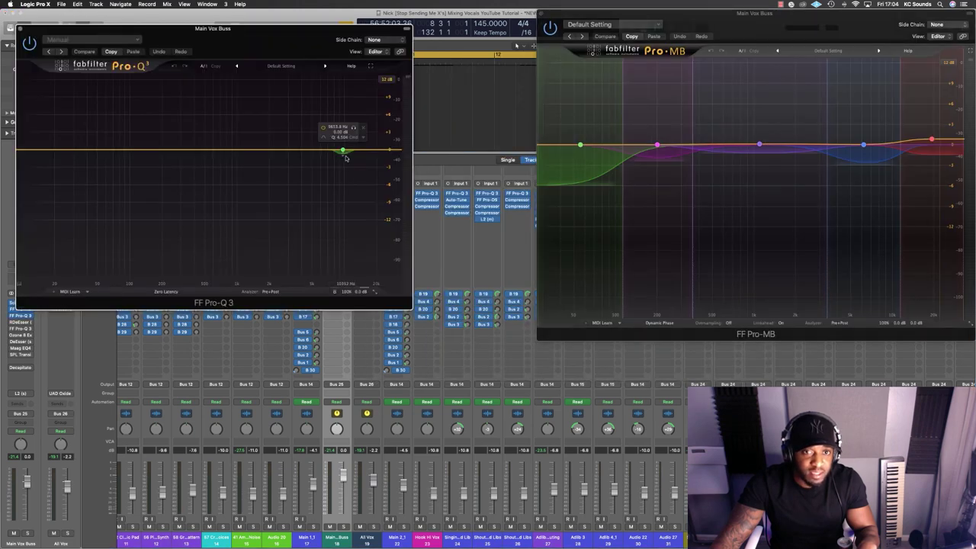
left_click(389, 80)
left_click(393, 110)
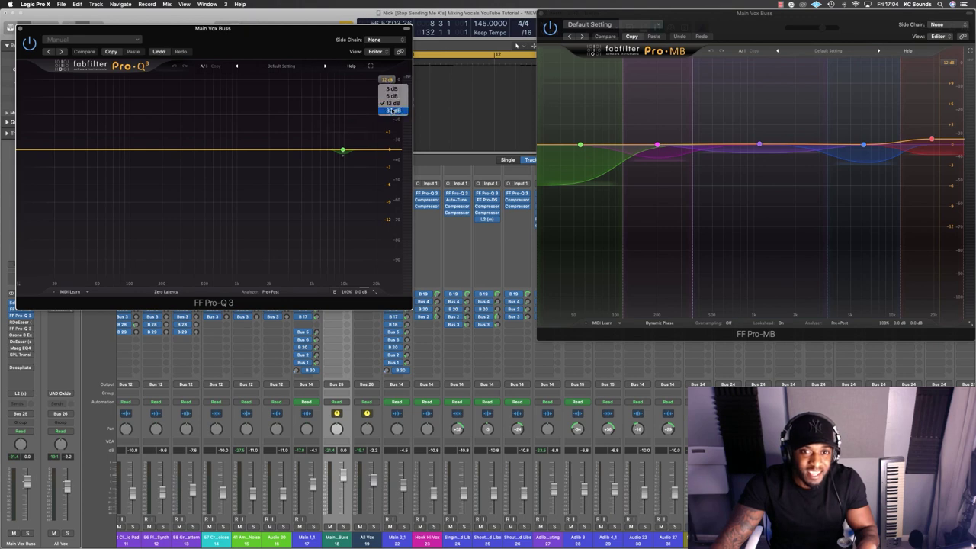
left_click_drag(172, 47, 706, 233)
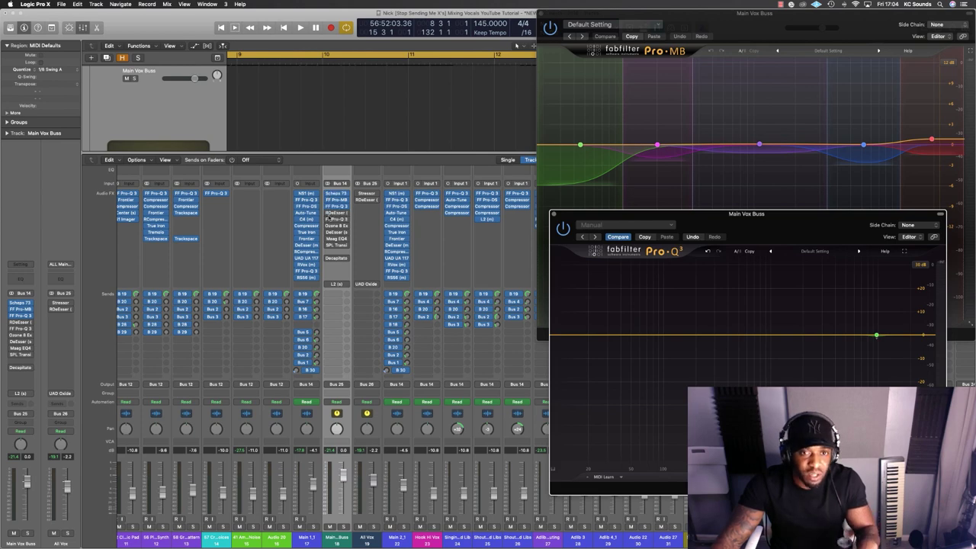
Enable the RDeEsser on Main Vox Buss, view and close its window, and open the second Pro-Q 3.
left_click(327, 218)
left_click(336, 213)
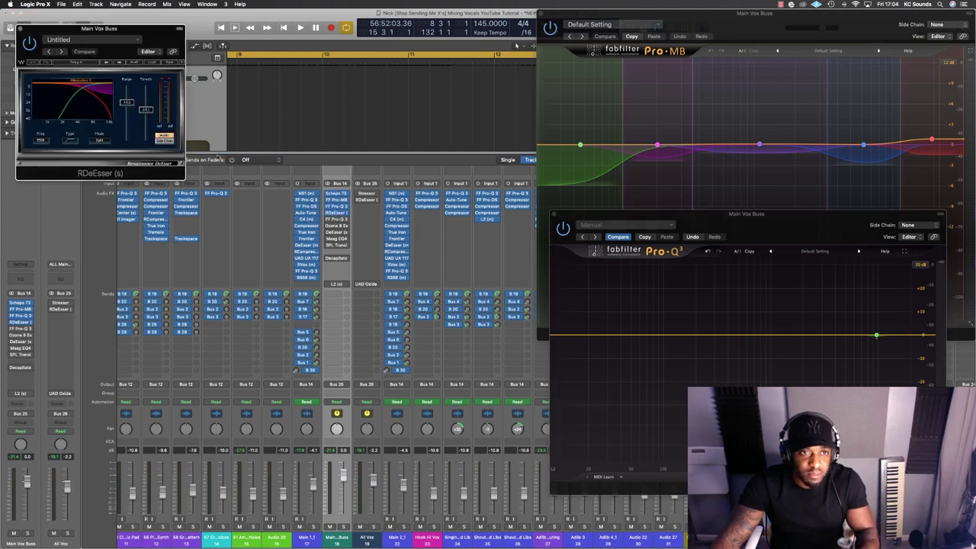
key("super+w")
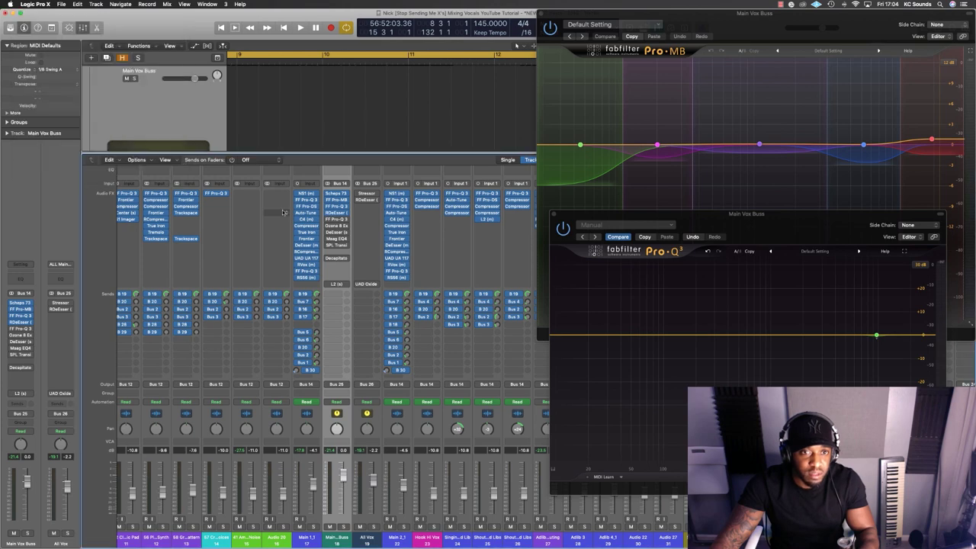
left_click(337, 219)
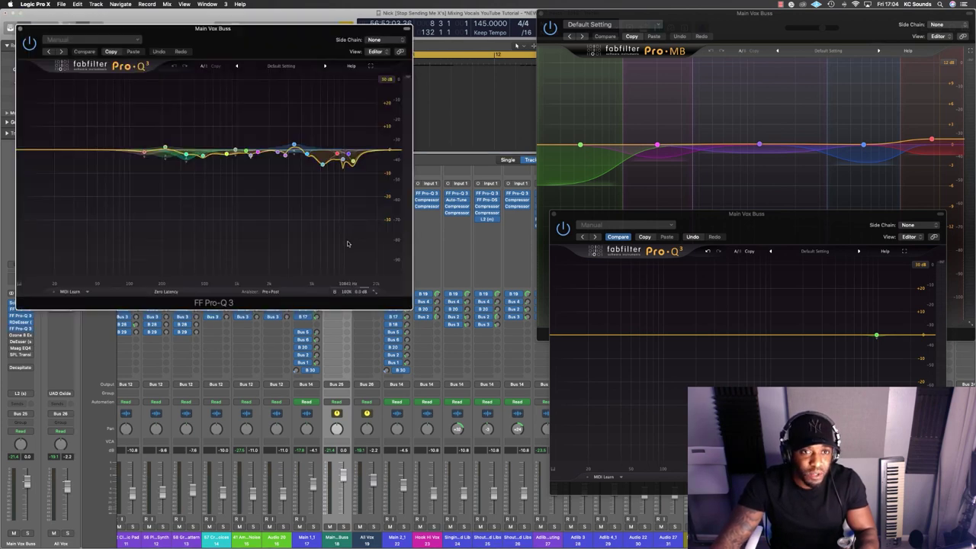
Reposition the second Pro-Q 3 window on Main Vox Buss, set its display range to 12 dB, and close it.
left_click_drag(260, 45, 382, 29)
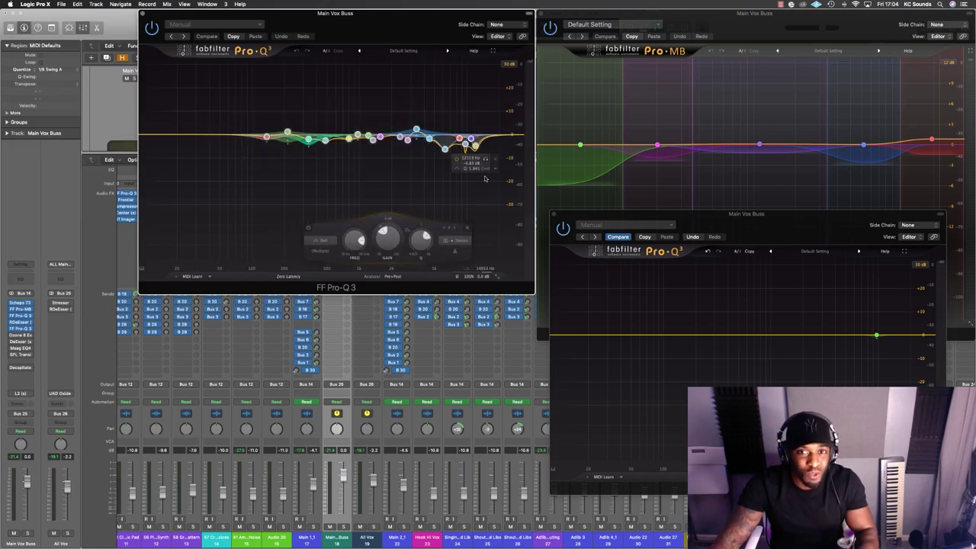
left_click(509, 65)
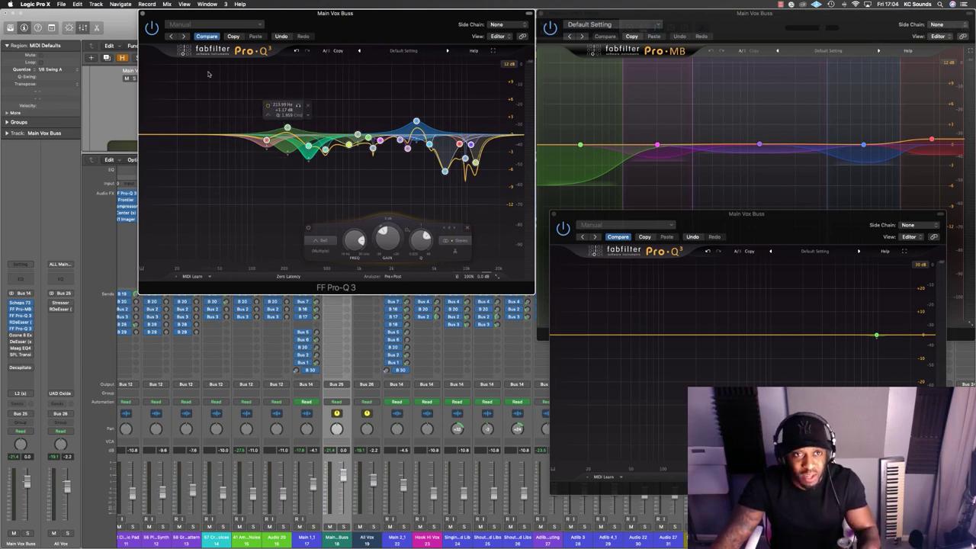
left_click(143, 15)
View the Ozone 8 Exciter on Main Vox Buss, close its window, and open the DeEsser.
left_click(345, 234)
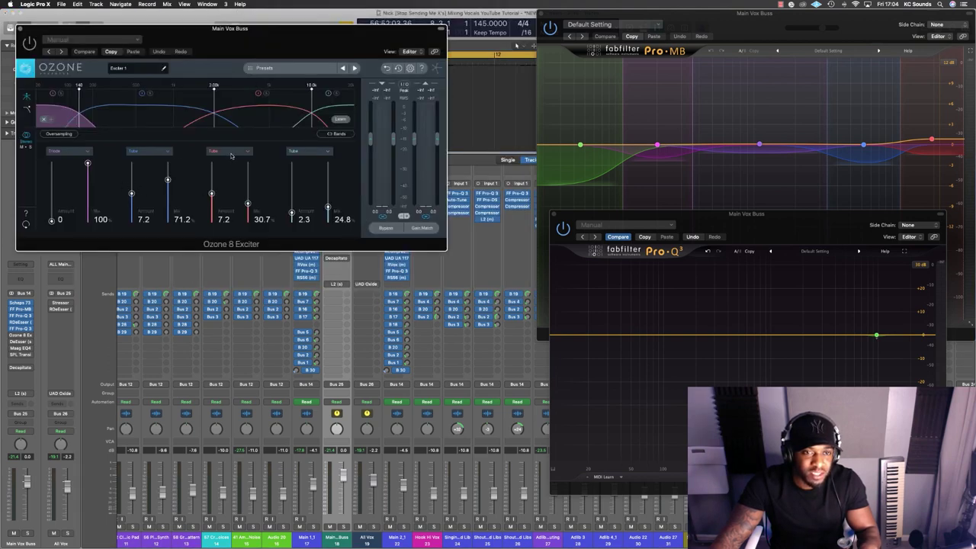
left_click(21, 29)
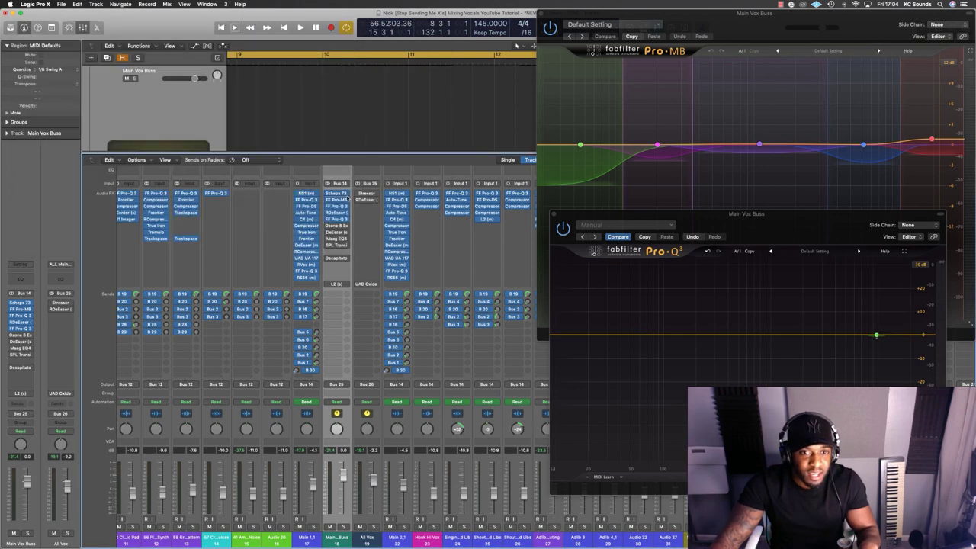
left_click(336, 232)
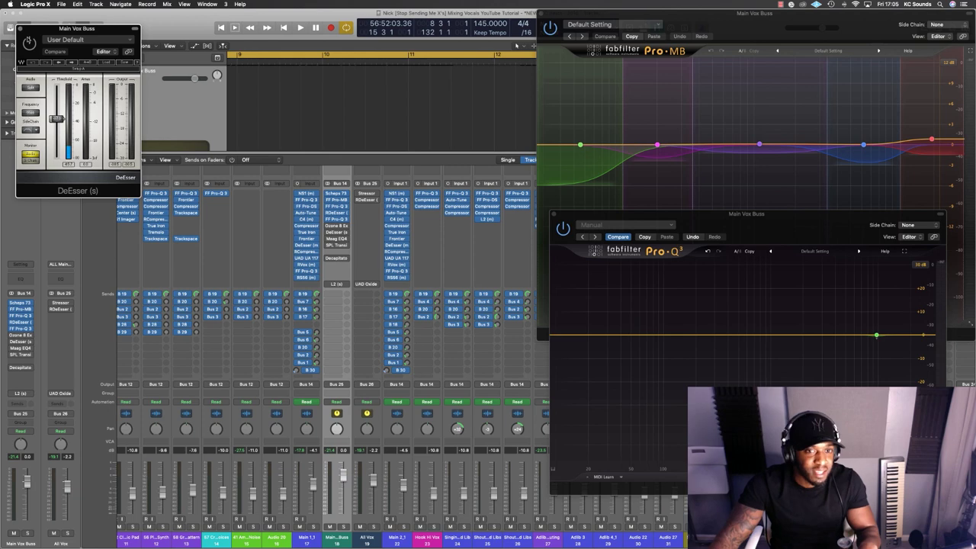
Open the Maag EQ4 on Main Vox Buss, move its window clear of the DeEsser, and close it after viewing.
left_click(337, 238)
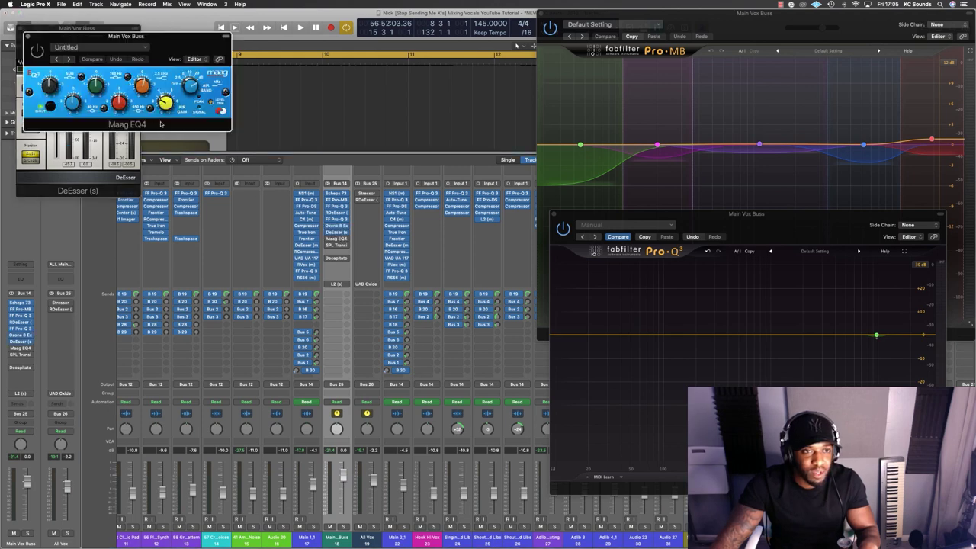
left_click_drag(85, 35, 384, 6)
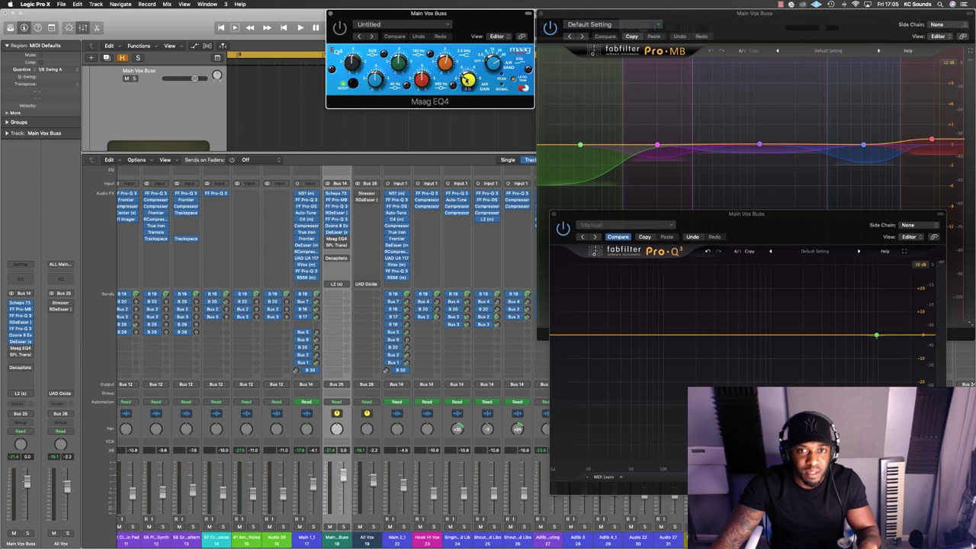
key("super+w")
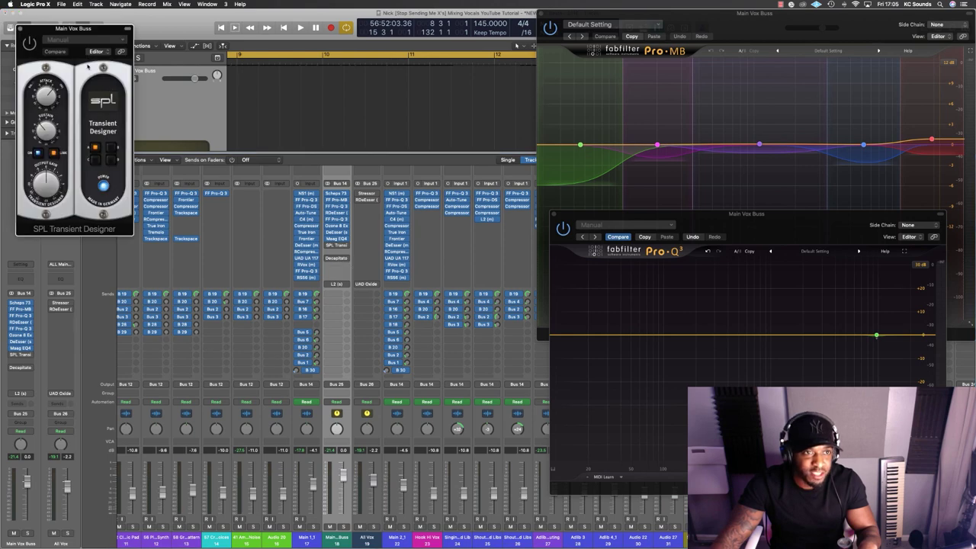
View the SPL Transient Designer and Decapitator on Main Vox Buss, moving their windows into clear view.
left_click_drag(96, 31, 375, 21)
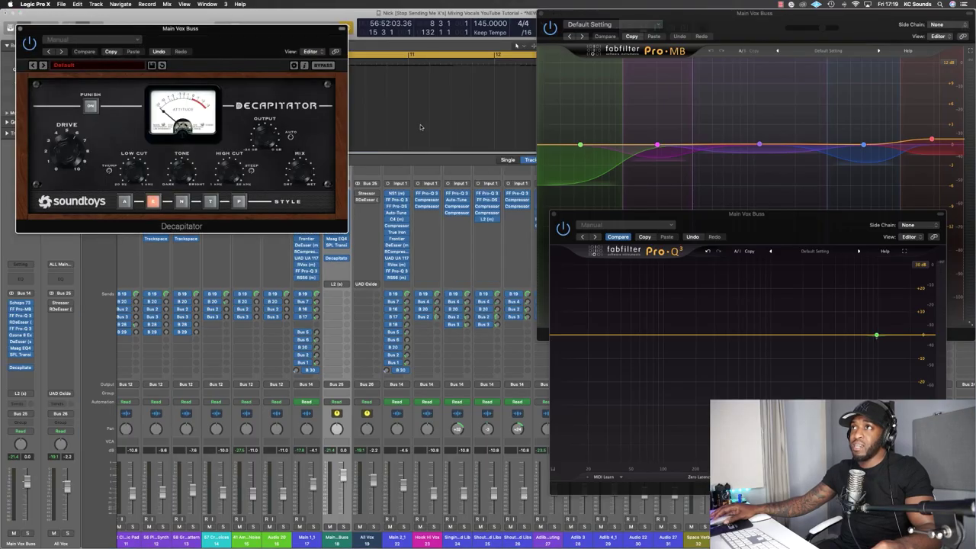
left_click_drag(268, 44, 565, 210)
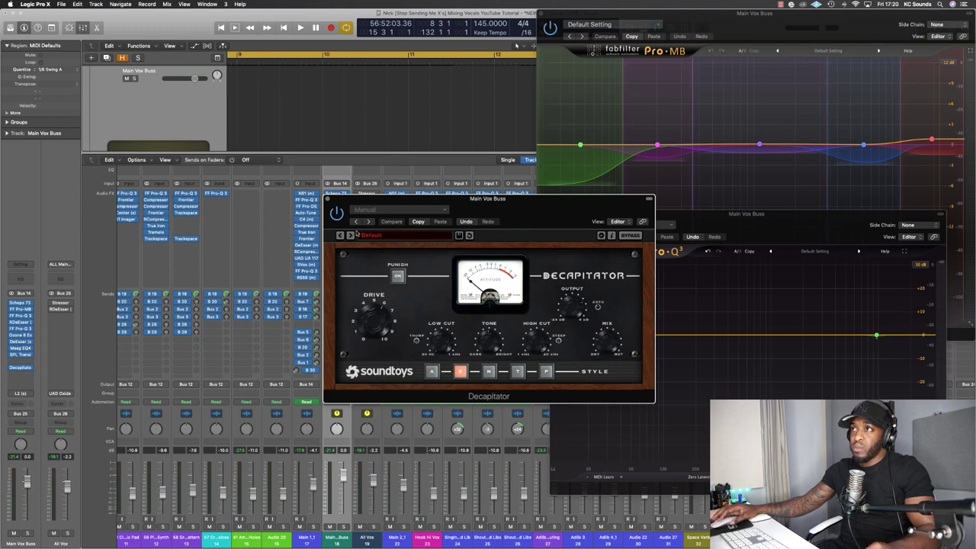
left_click_drag(343, 216, 513, 220)
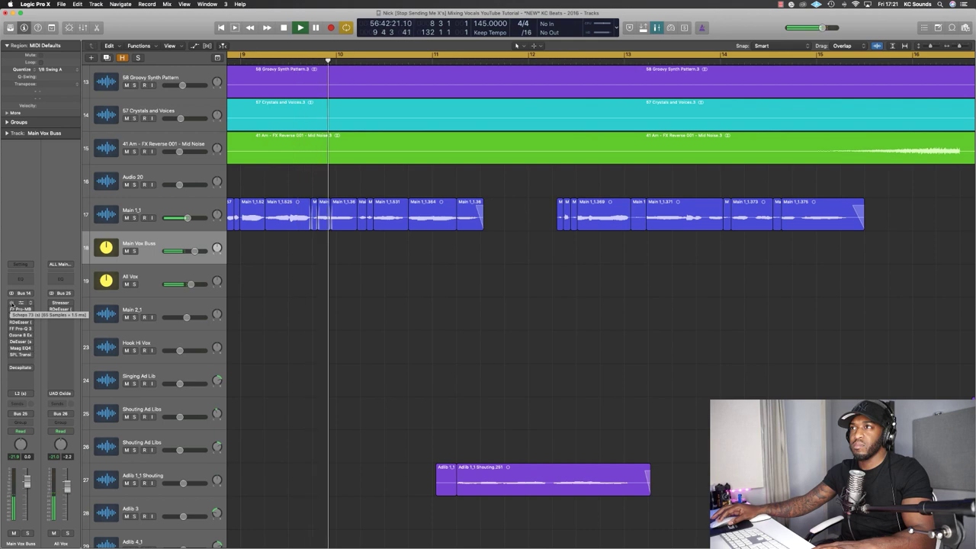
Compare the Main Vox Buss chain during playback by enabling all its plug-ins and bypassing them again, and stop playback.
left_click_drag(13, 303, 23, 368)
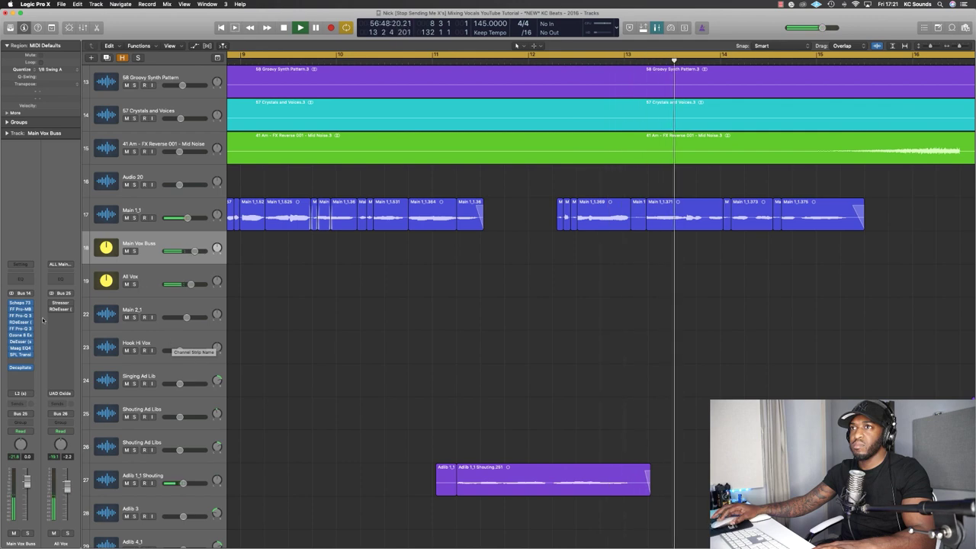
left_click(16, 312)
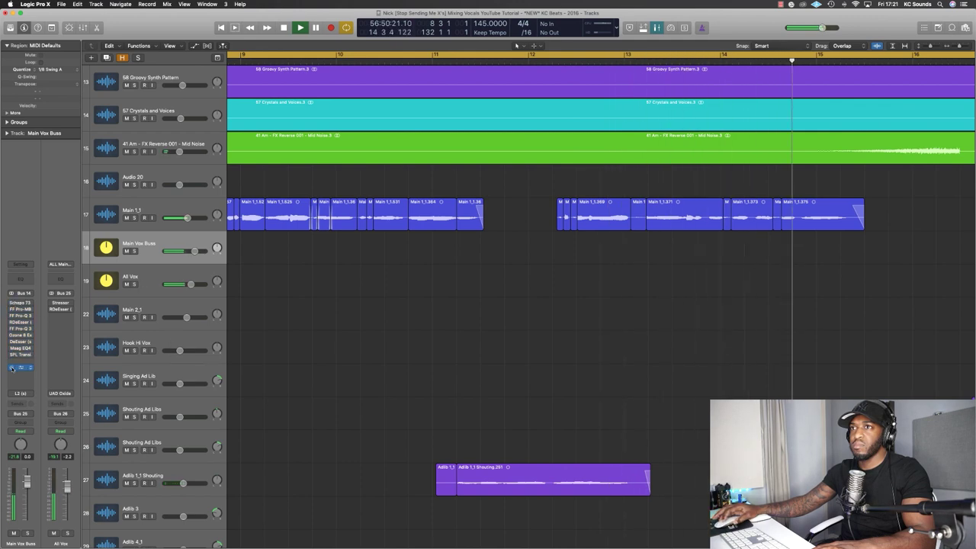
key("space")
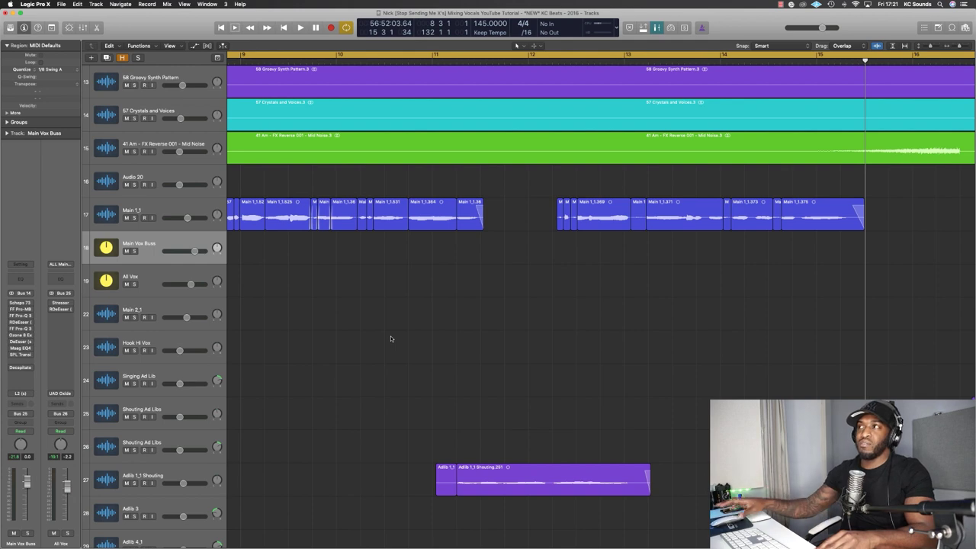
Play the second Main 1_1 phrase with the Main Vox Buss chain bypassed, and re-enable all its plug-ins during playback.
left_click(552, 190)
key("space")
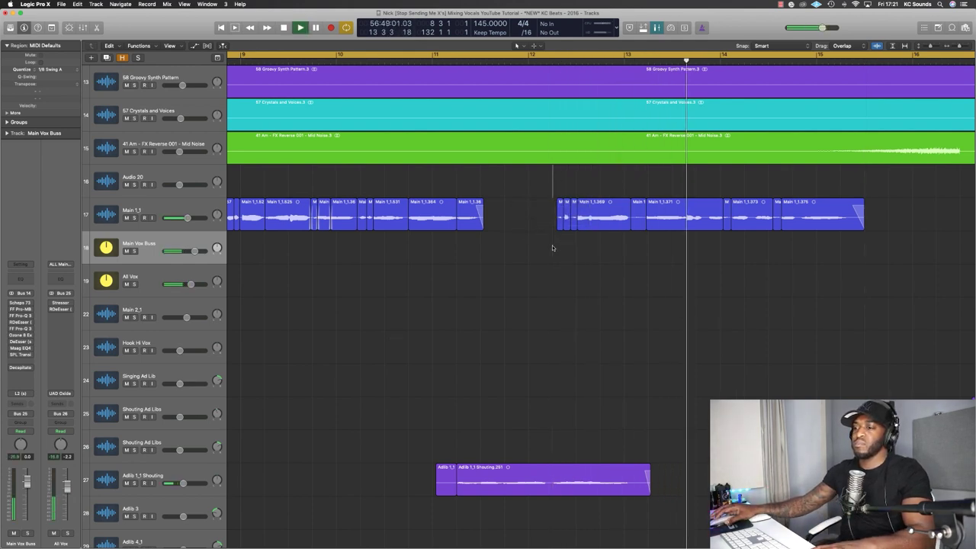
key("space")
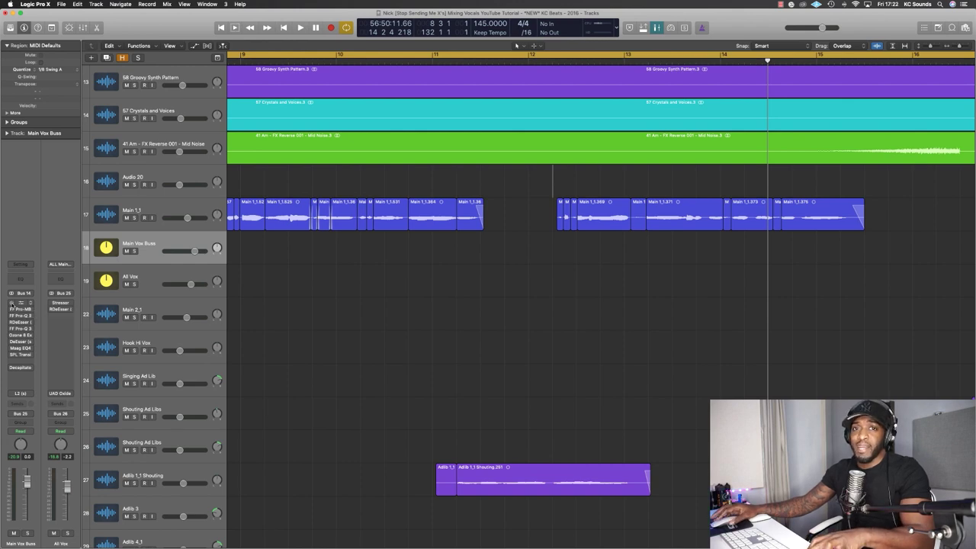
key("space")
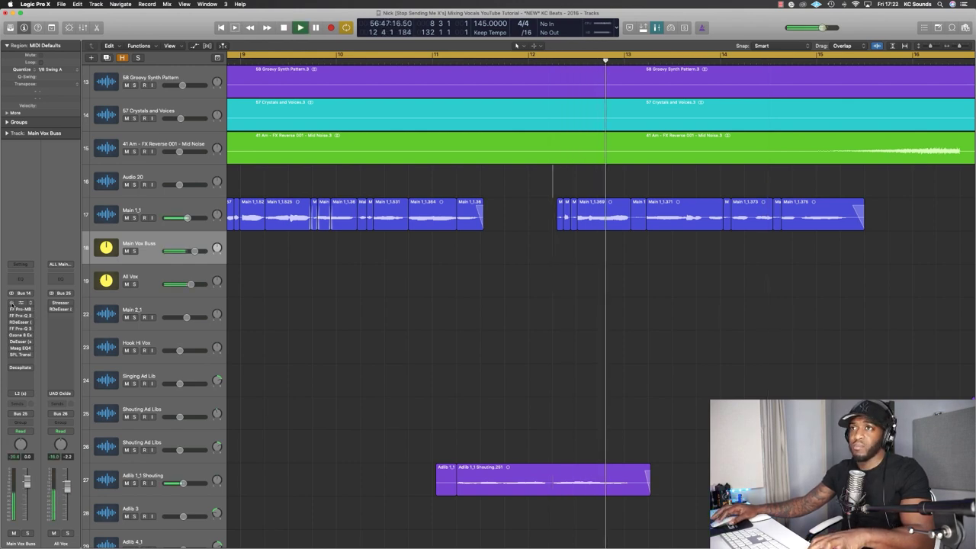
left_click_drag(11, 303, 12, 368)
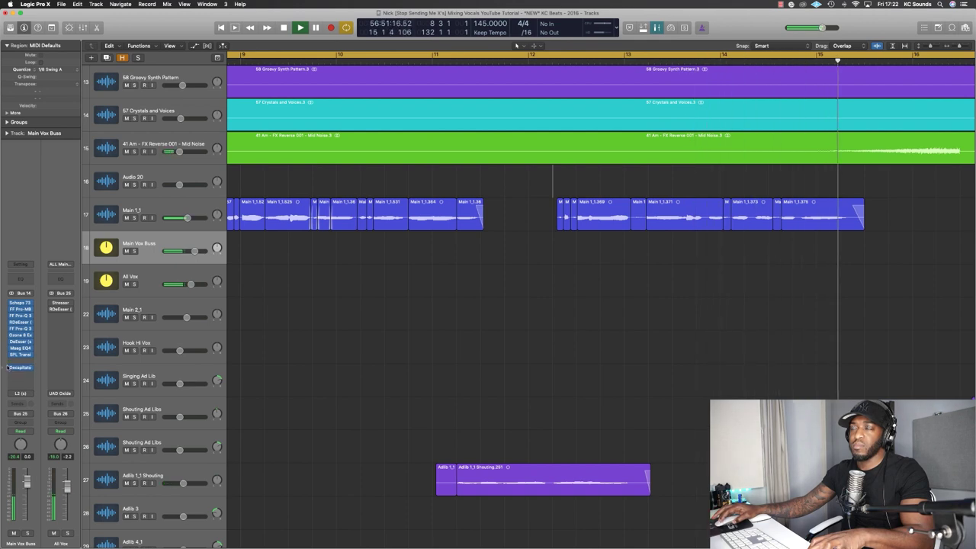
Play Main 1_1 from its first phrase with the Main Vox Buss chain enabled, open the Decapitator, and stop playback.
scroll(394, 257, "left", 3)
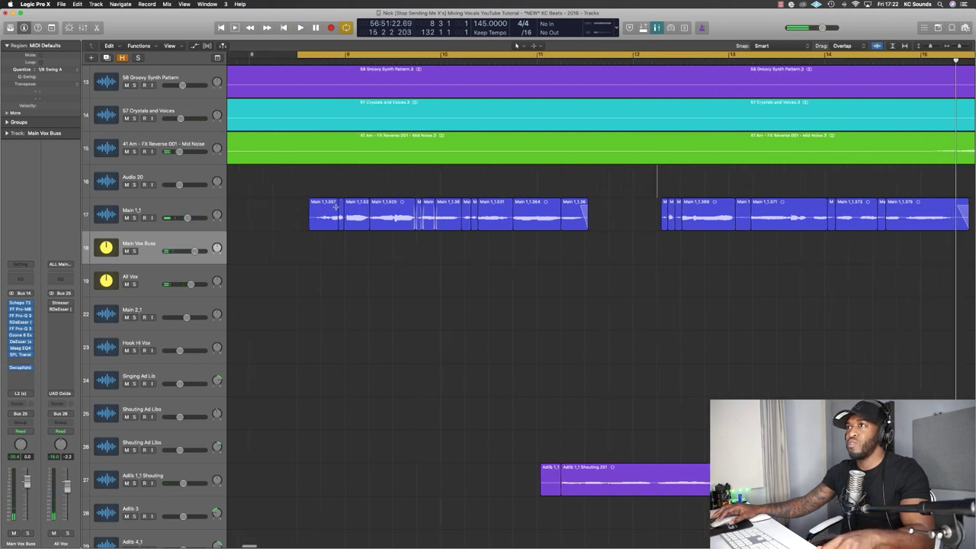
left_click(311, 184)
key("space")
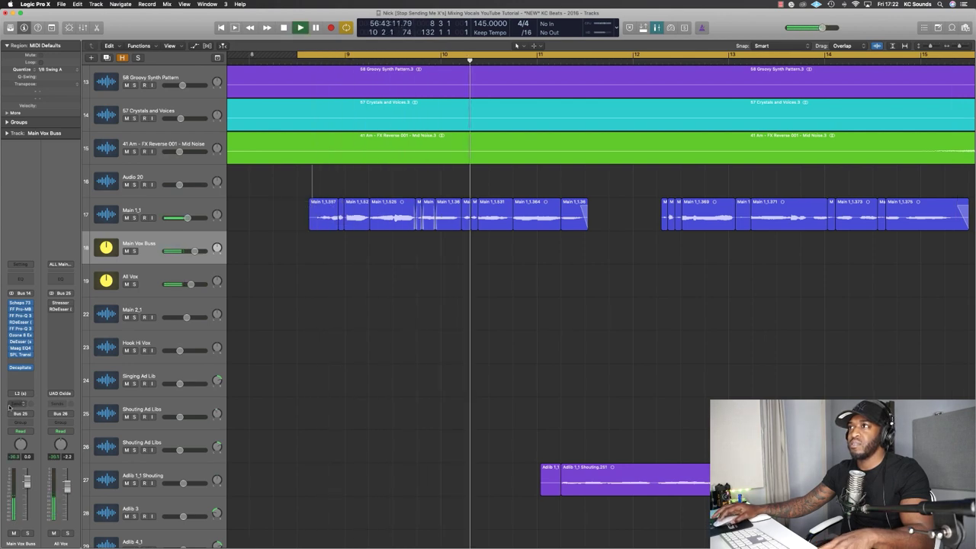
left_click(20, 368)
key("space")
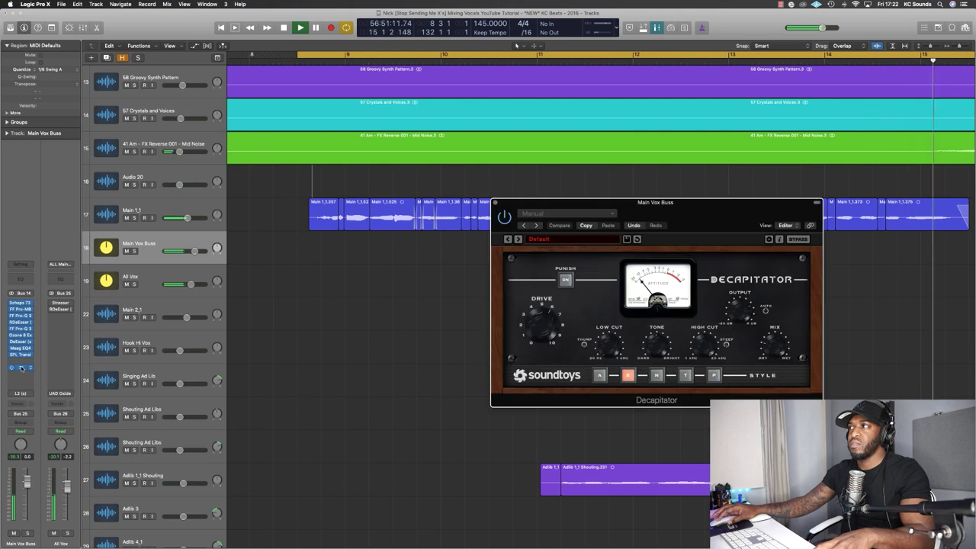
Hide the plug-in windows, show the mixer, and enable and open the Stressor, RDeEsser, and UAD Oxide Tape on All Vox.
key("v")
left_click(537, 302, "ctrl+alt")
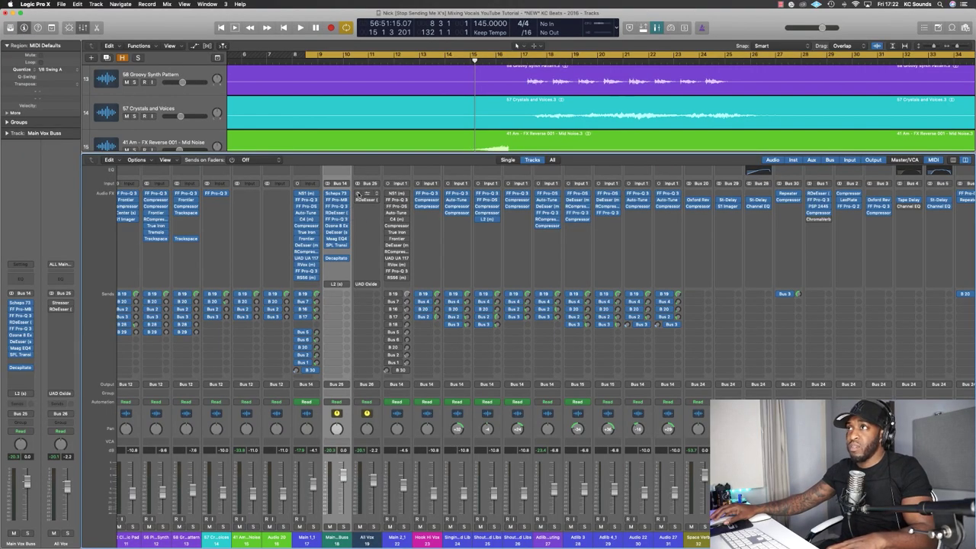
left_click(367, 194)
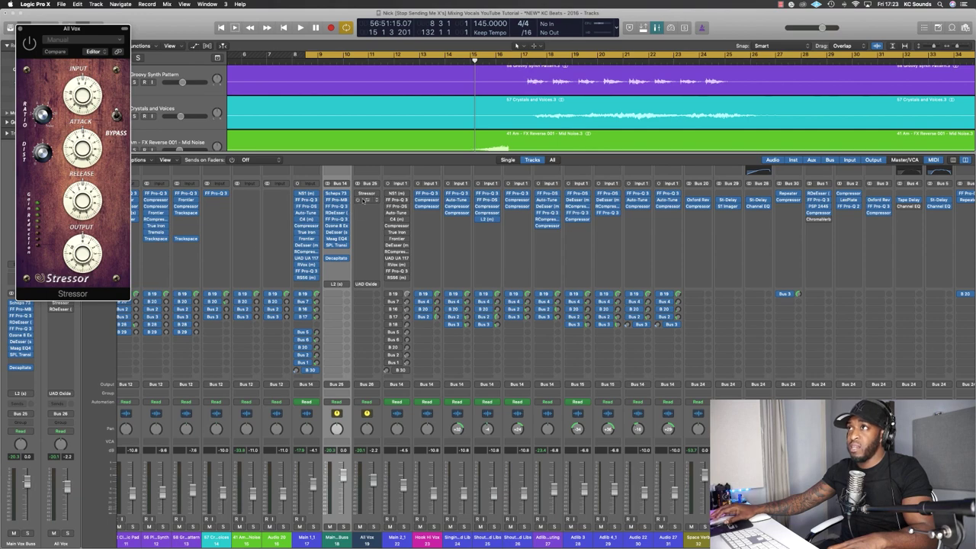
left_click(363, 197)
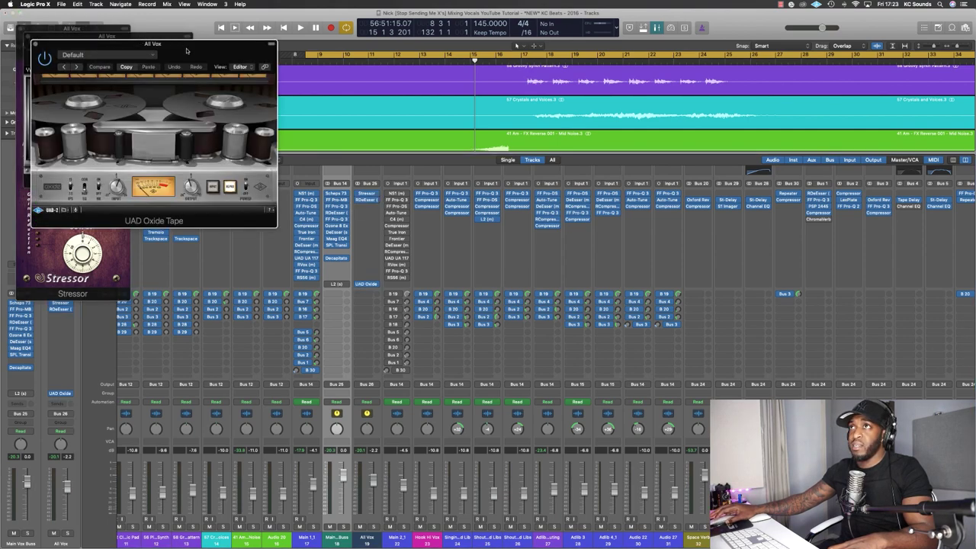
left_click_drag(143, 37, 551, 109)
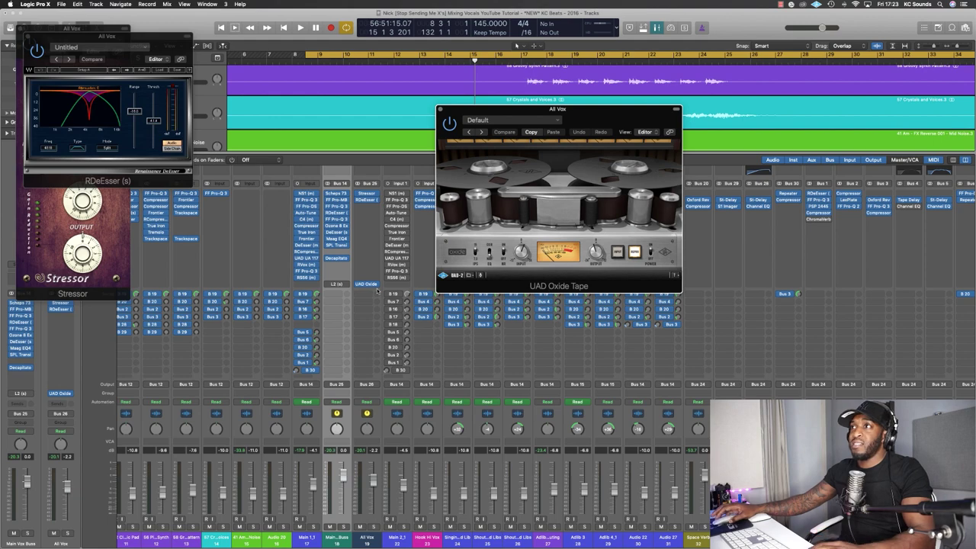
Hide the mixer, audition the All Vox chain, and view its Stressor during playback before closing the plug-in window.
key("x")
key("space")
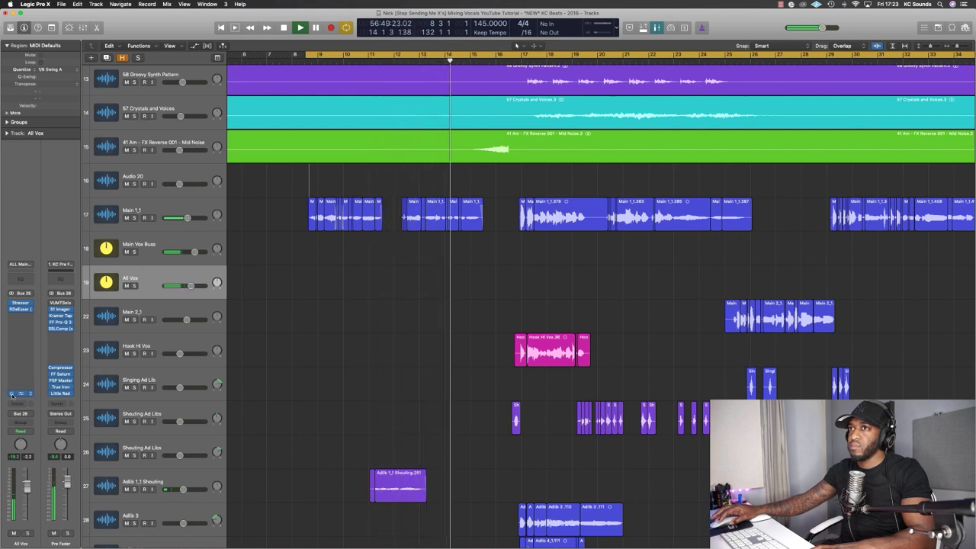
key("space")
left_click(20, 304)
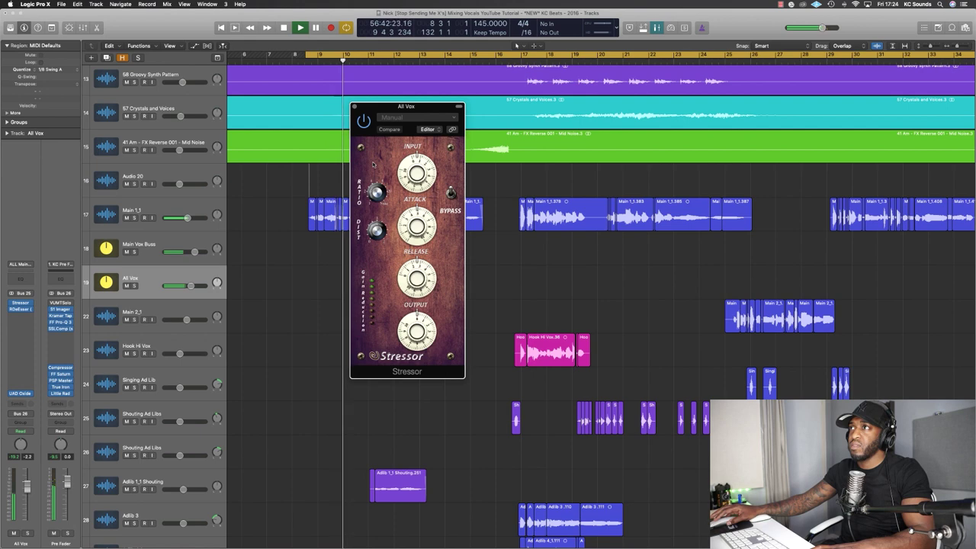
left_click(544, 188)
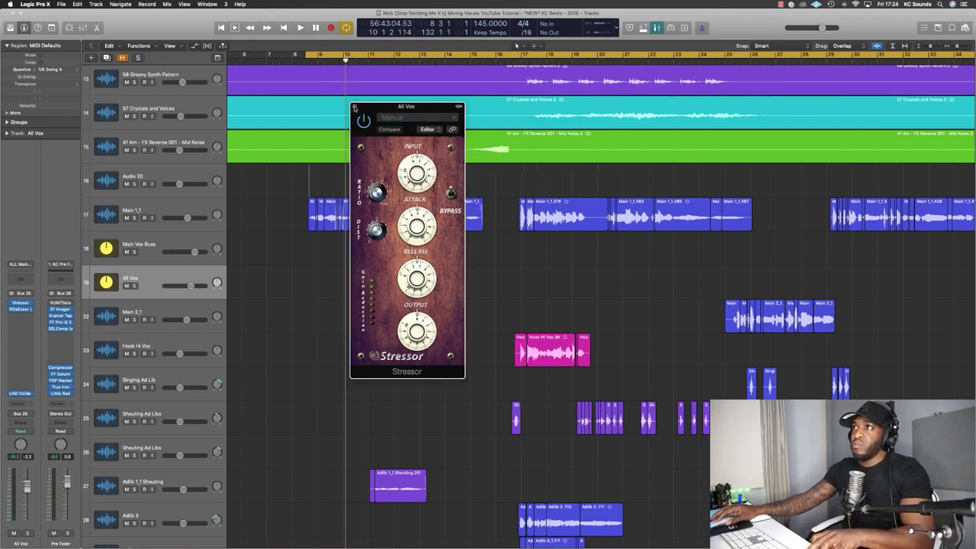
left_click(353, 107)
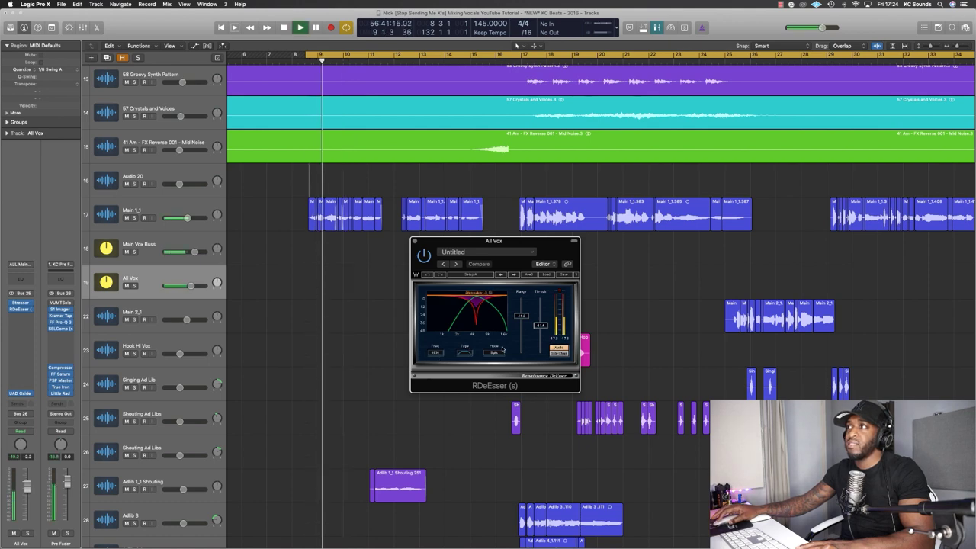
Play the second Main 1_1 phrase with the All Vox RDeEsser in view, close it, and open the UAD Oxide Tape.
left_click(406, 185)
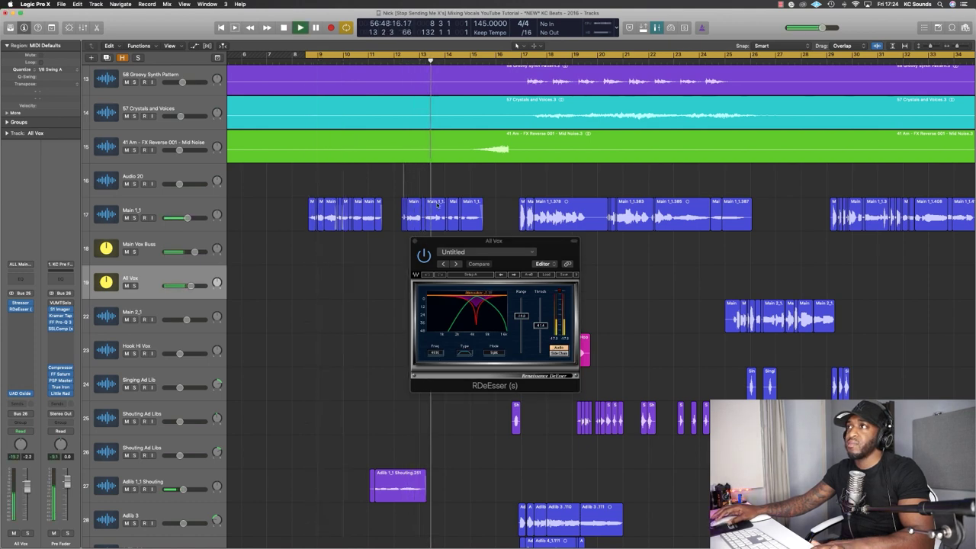
key("space")
left_click(415, 241)
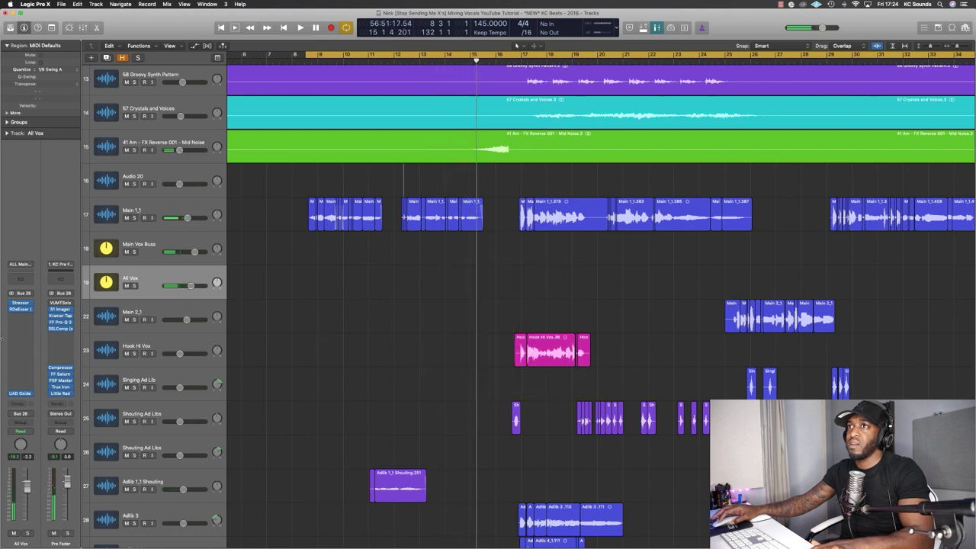
left_click(21, 393)
left_click(140, 336)
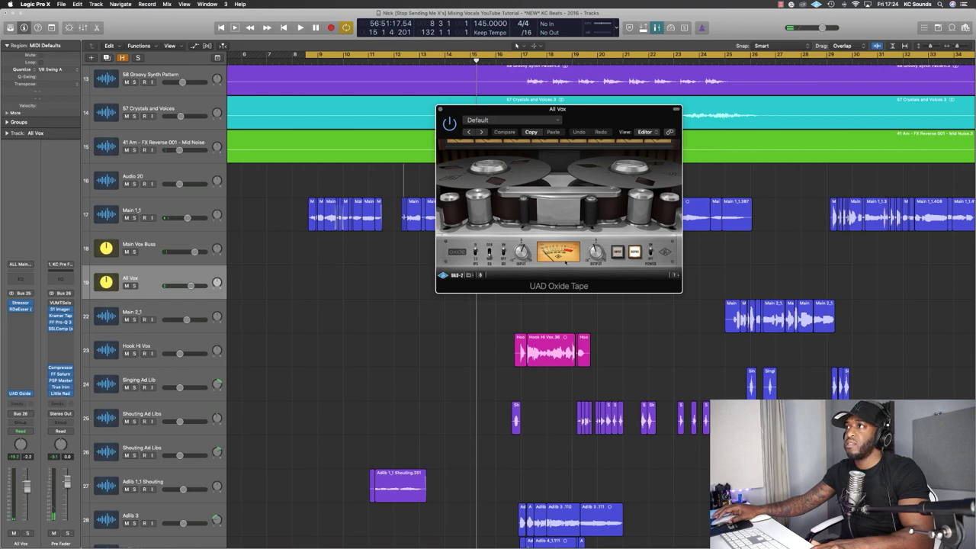